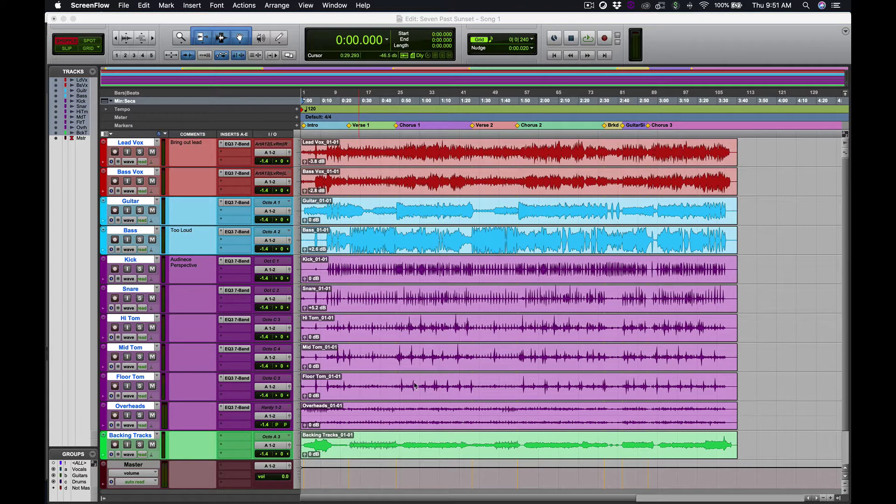
Step: Examine the quiet Floor Tom passages in both verses, the mixer channels, and the Bass Vox audio during Chorus 1
{"action": "left_click", "coordinate": [343, 385]}
{"action": "left_click_drag", "start_coordinate": [326, 386], "coordinate": [397, 381]}
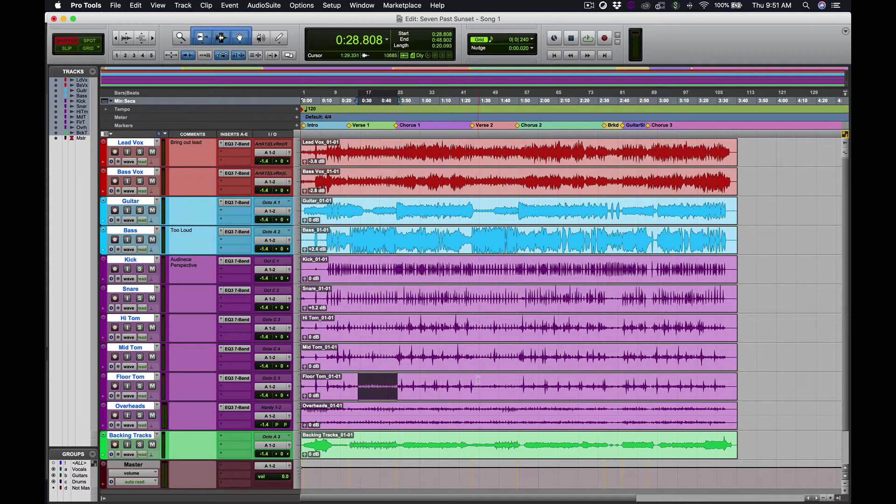
{"action": "left_click_drag", "start_coordinate": [478, 380], "coordinate": [518, 381]}
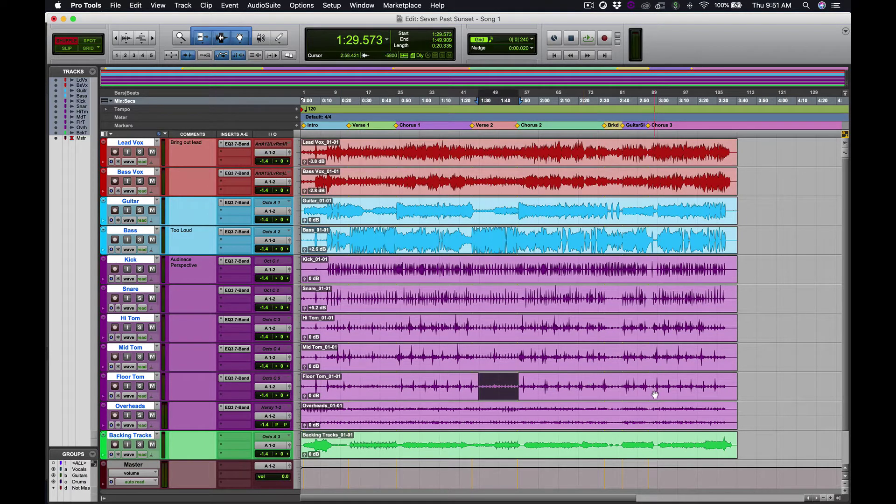
{"action": "left_click", "coordinate": [406, 382]}
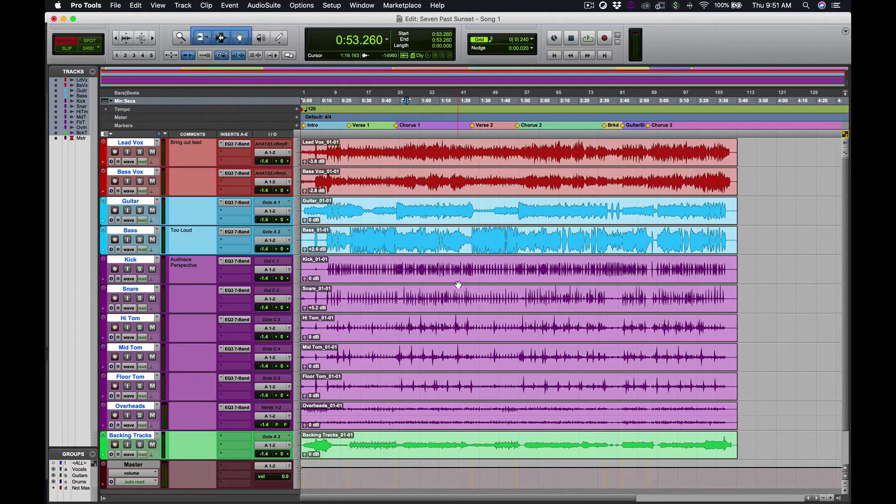
{"action": "key", "text": "super+equal"}
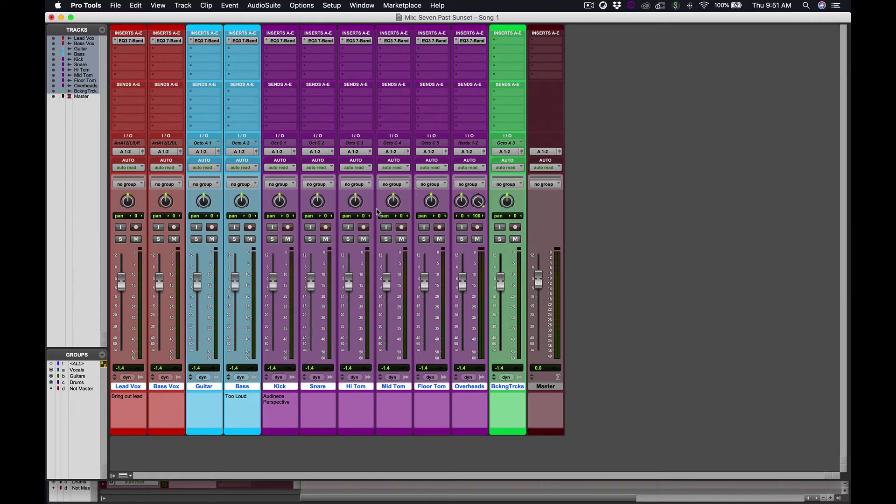
{"action": "key", "text": "super+equal"}
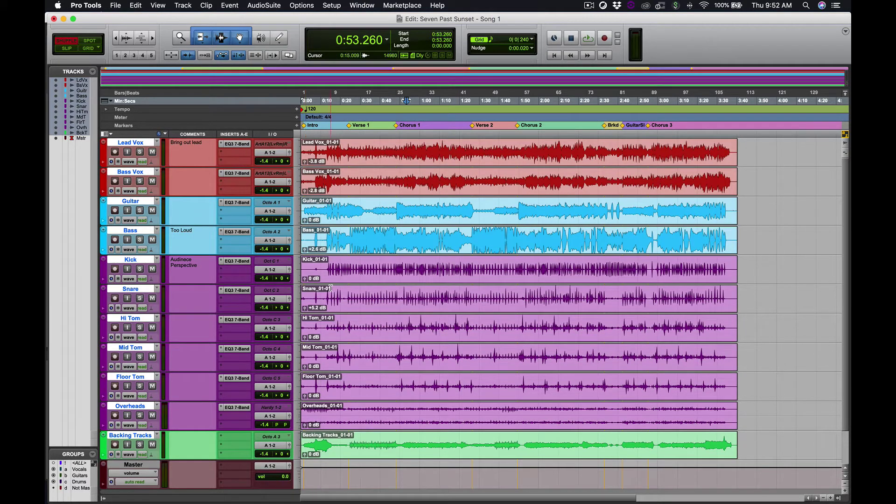
{"action": "left_click_drag", "start_coordinate": [345, 108], "coordinate": [673, 107]}
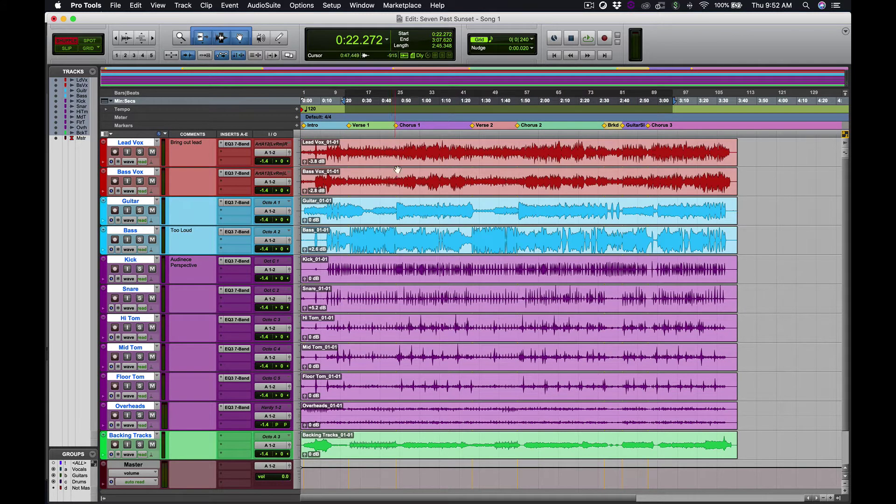
{"action": "left_click_drag", "start_coordinate": [393, 180], "coordinate": [481, 182]}
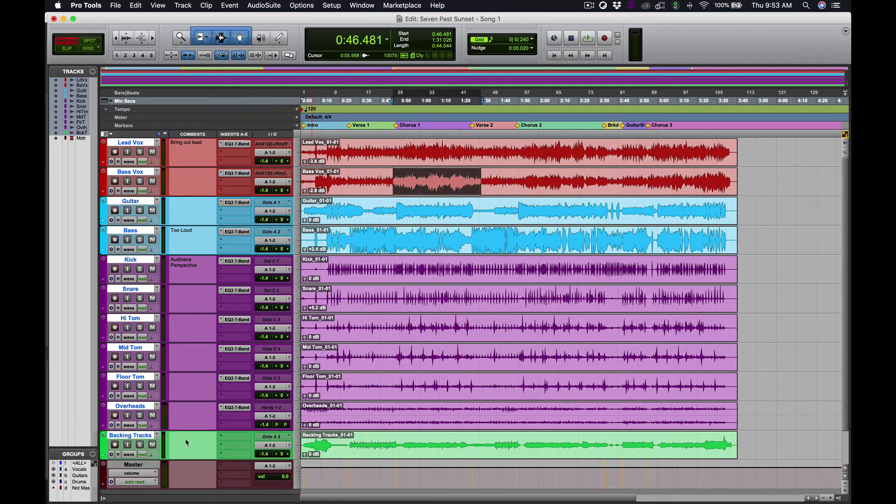
Step: Audition the Backing Tracks track in solo from about 0:05.6 in the intro, and unsolo it after stopping playback
{"action": "left_click", "coordinate": [140, 445]}
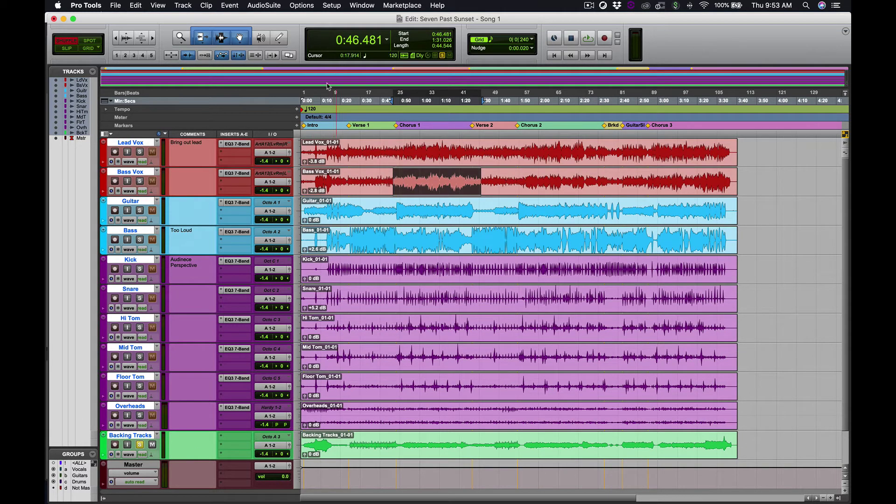
{"action": "left_click", "coordinate": [314, 101]}
{"action": "key", "text": "space"}
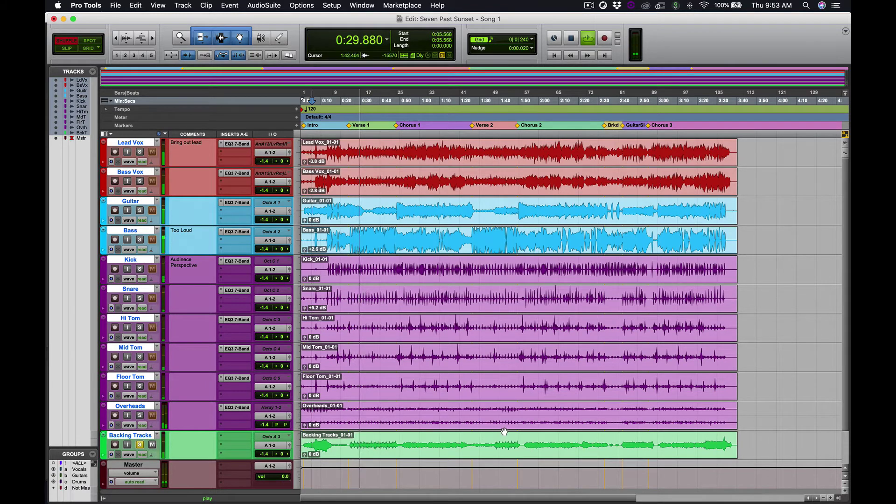
{"action": "key", "text": "space"}
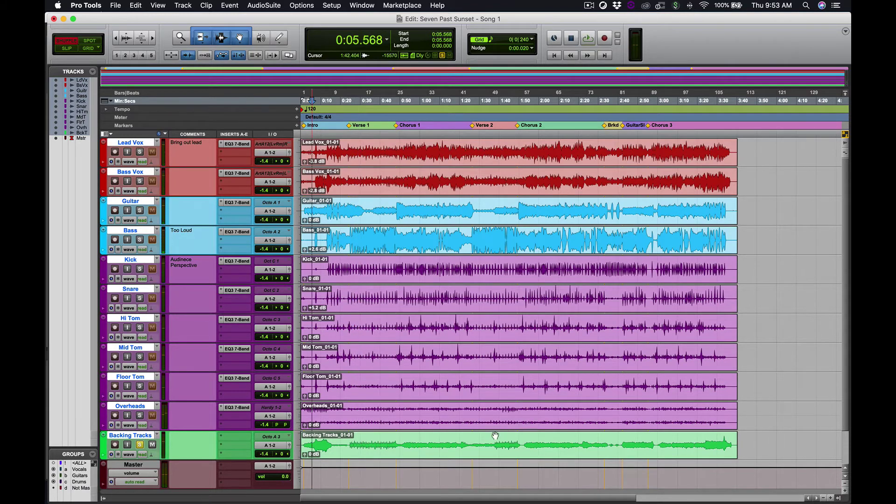
{"action": "left_click", "coordinate": [141, 445]}
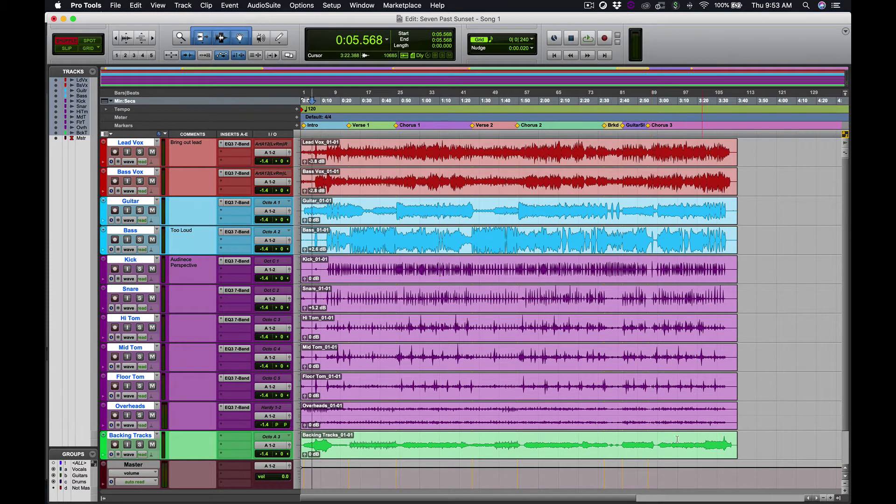
Step: Highlight the Backing Tracks audio from the song start to about 2:49, and switch the track's mute on and off
{"action": "left_click_drag", "start_coordinate": [635, 441], "coordinate": [275, 459]}
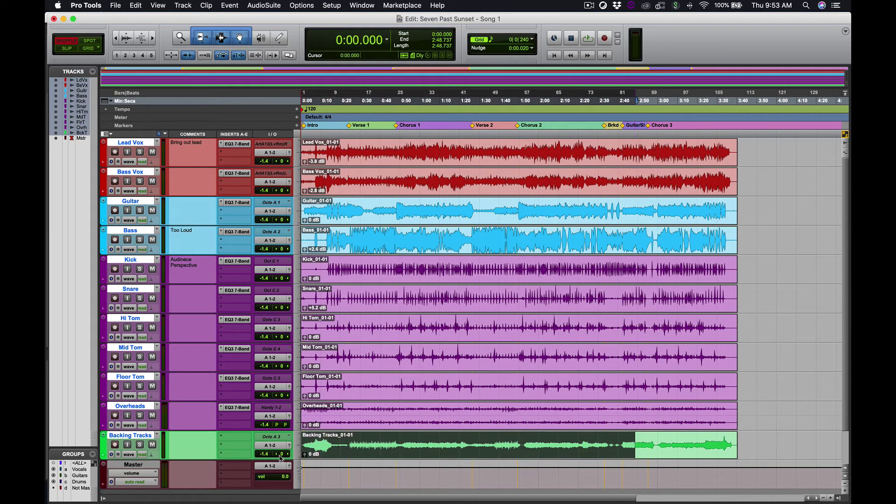
{"action": "left_click", "coordinate": [477, 439]}
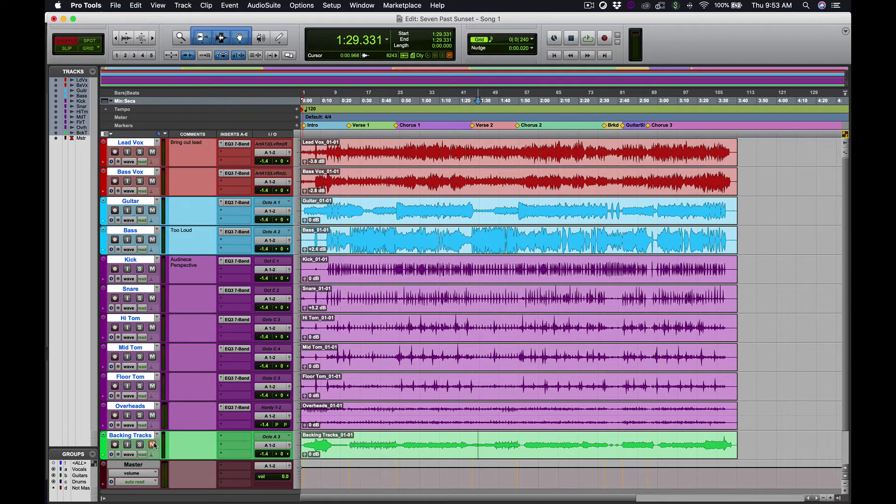
{"action": "left_click", "coordinate": [152, 445]}
Step: Solo the Floor Tom track and audition its quiet Verse 1 passage, selected from about 0:25 to 0:49
{"action": "left_click_drag", "start_coordinate": [344, 381], "coordinate": [397, 382]}
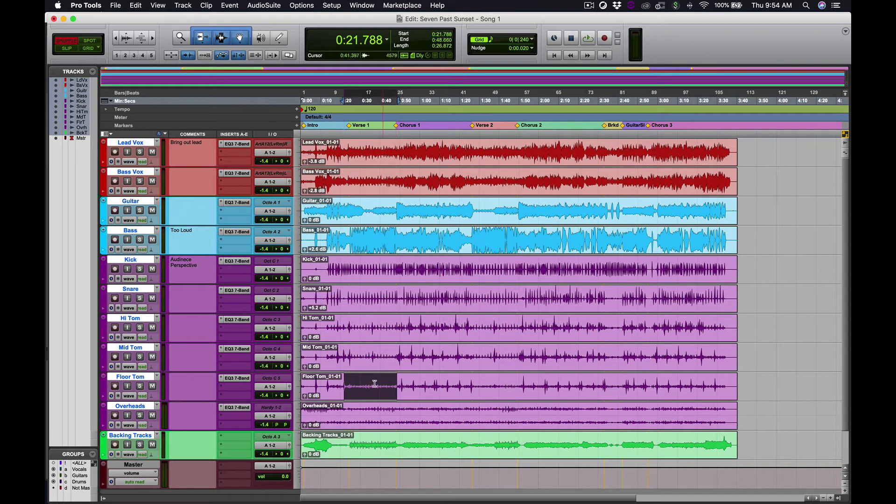
{"action": "left_click", "coordinate": [140, 386]}
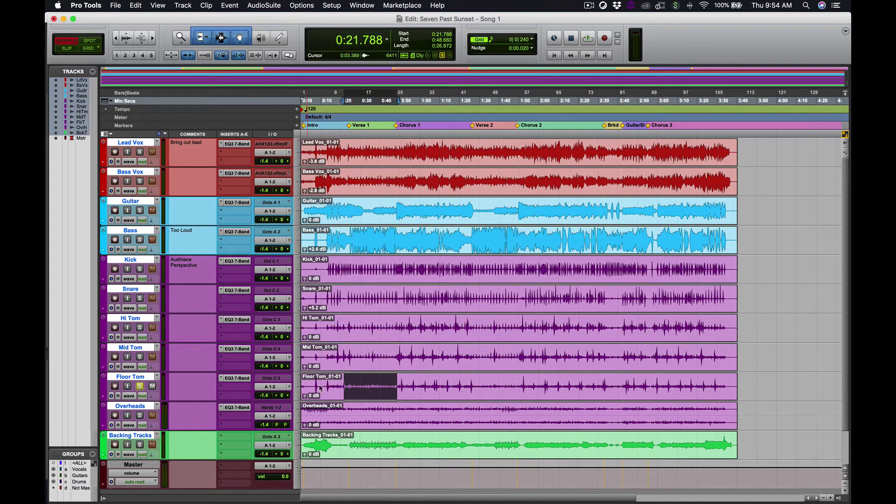
{"action": "left_click", "coordinate": [378, 381]}
{"action": "left_click_drag", "start_coordinate": [351, 382], "coordinate": [398, 382]}
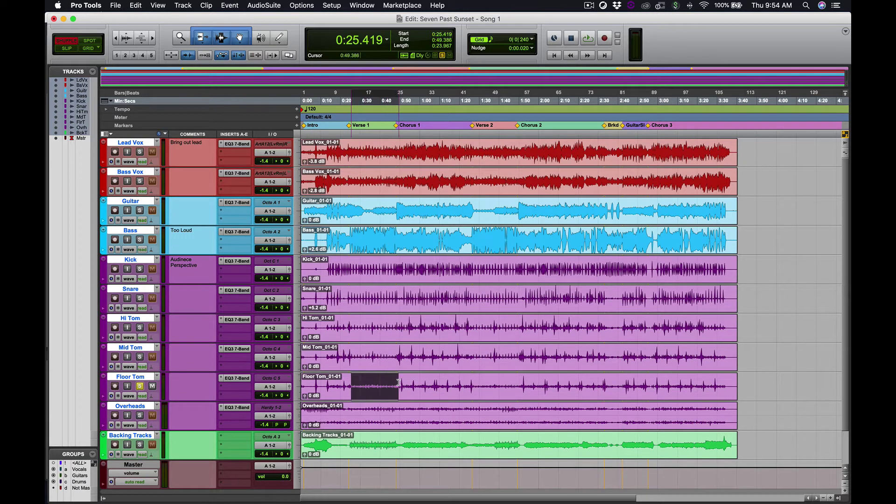
{"action": "key", "text": "space"}
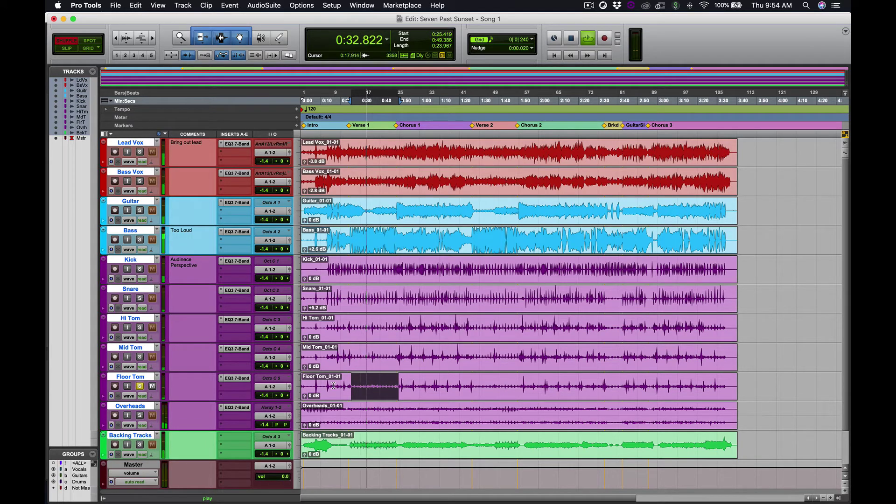
{"action": "key", "text": "space"}
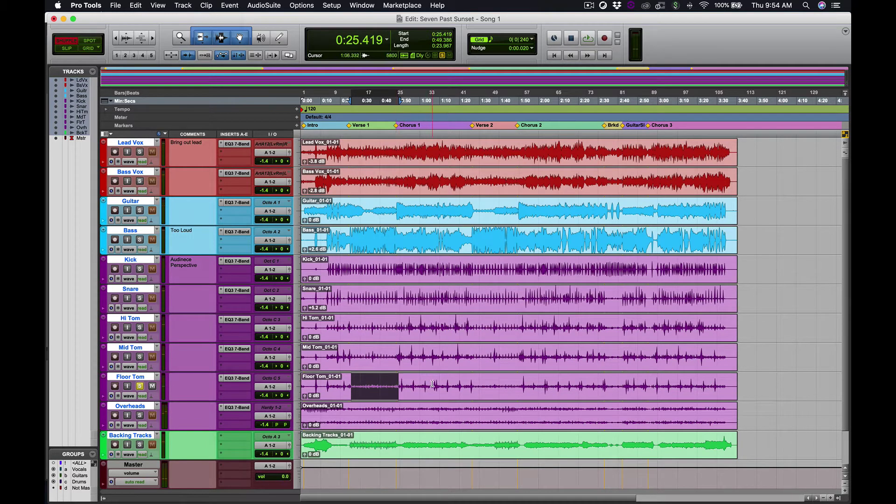
Step: Audition the Floor Tom hit from about 1:07 to 1:10, and highlight the track's quiet Verse 1 and Verse 2 passages
{"action": "left_click_drag", "start_coordinate": [434, 384], "coordinate": [440, 384]}
{"action": "key", "text": "space"}
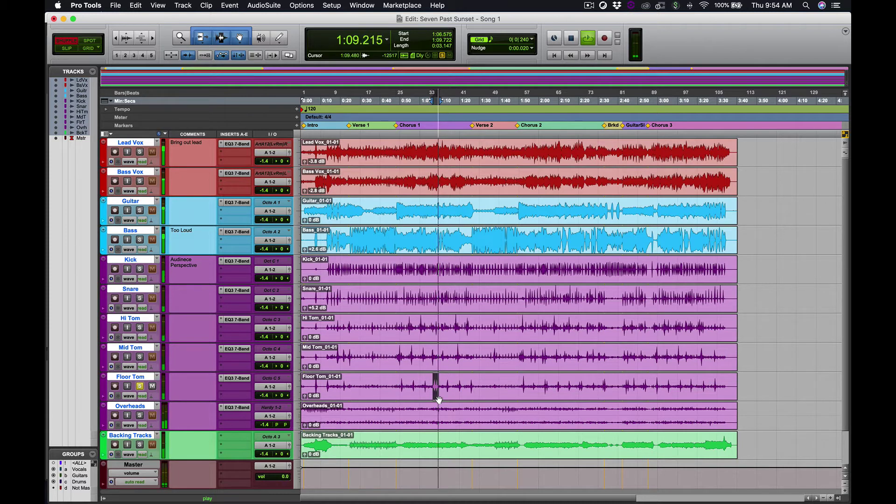
{"action": "key", "text": "space"}
{"action": "left_click_drag", "start_coordinate": [347, 383], "coordinate": [399, 383]}
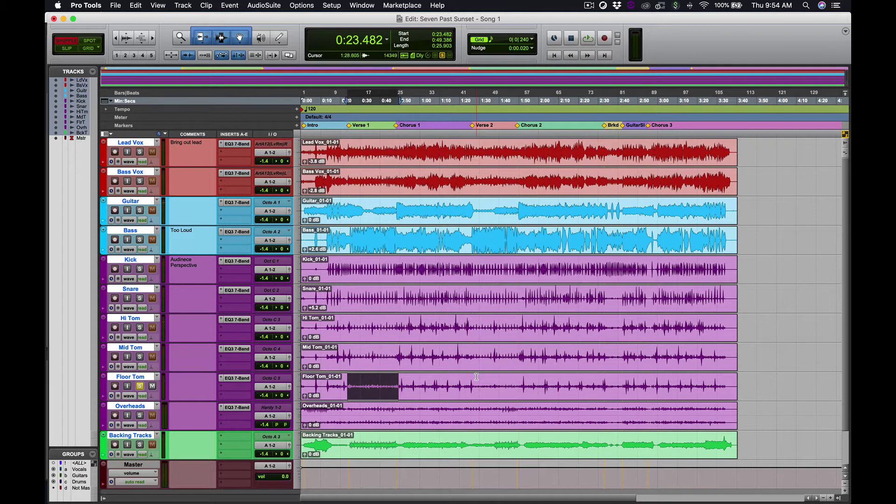
{"action": "left_click_drag", "start_coordinate": [476, 382], "coordinate": [518, 380]}
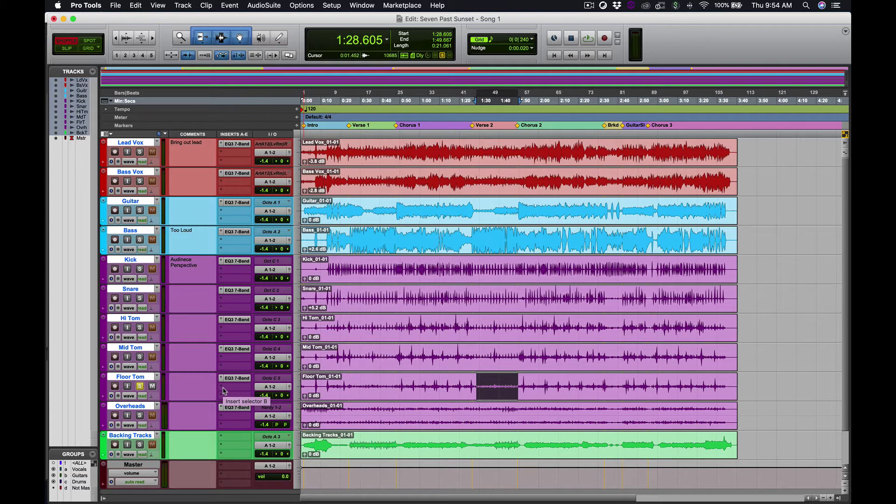
Step: Insert the Dyn3 Expander/Gate (mono) plug-in on the second insert slot of the Floor Tom track
{"action": "left_click", "coordinate": [222, 391]}
{"action": "mouse_move", "coordinate": [247, 435]}
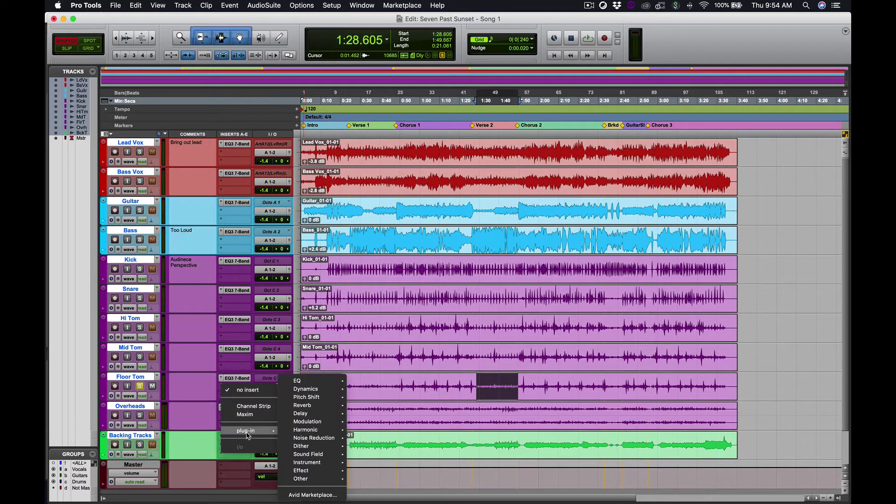
{"action": "mouse_move", "coordinate": [315, 391]}
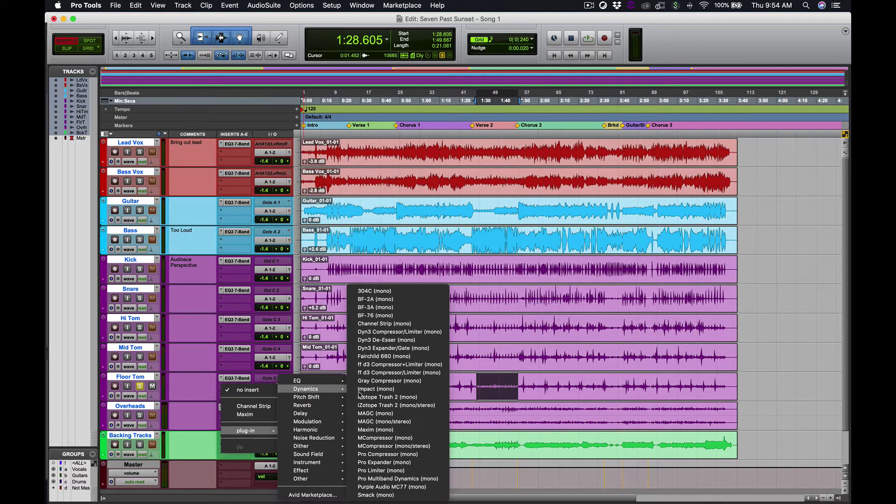
{"action": "left_click", "coordinate": [412, 348]}
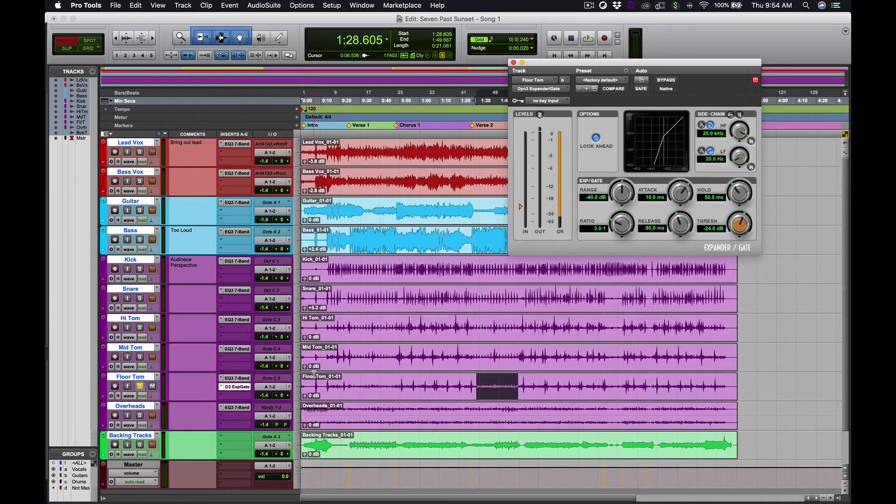
Step: Compare the Floor Tom's quiet Verse 1 passage with the hit at the start of Chorus 1
{"action": "left_click_drag", "start_coordinate": [315, 383], "coordinate": [435, 385]}
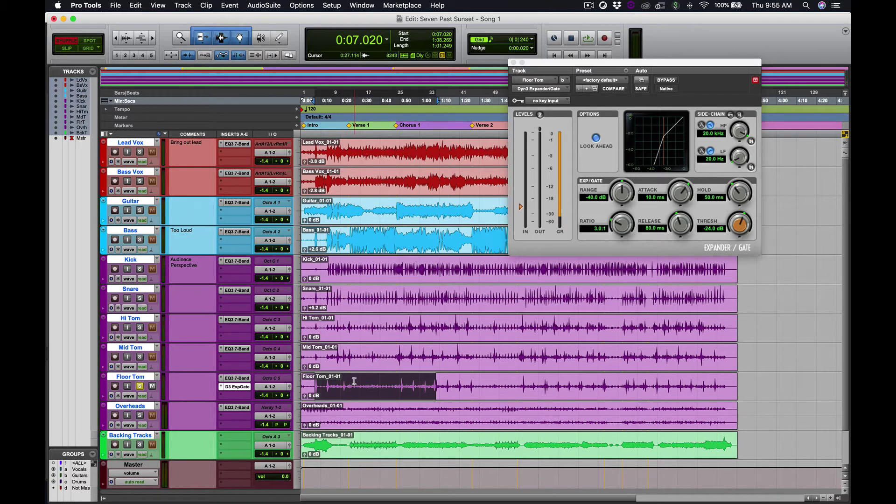
{"action": "left_click_drag", "start_coordinate": [354, 381], "coordinate": [397, 381]}
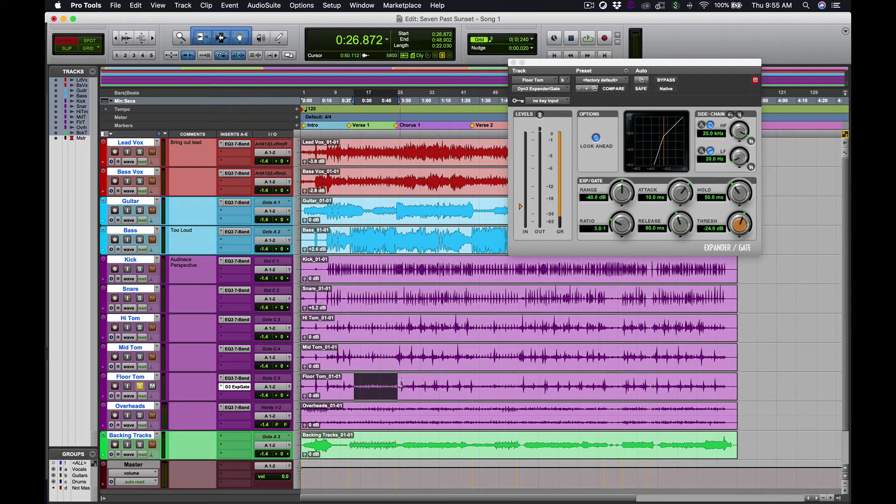
{"action": "left_click_drag", "start_coordinate": [400, 383], "coordinate": [404, 383]}
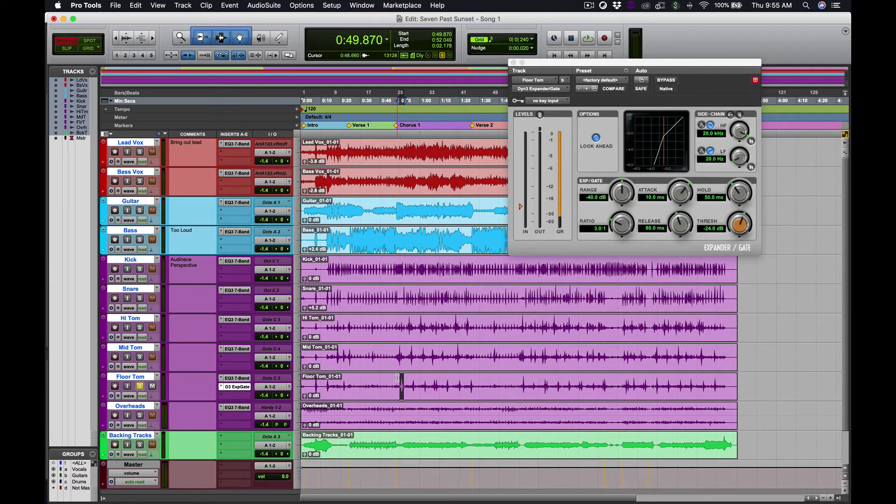
Step: Play the Floor Tom's Chorus 1 section, about 0:49 to 1:30, and set the gate's threshold to -26.7 dB
{"action": "left_click_drag", "start_coordinate": [397, 378], "coordinate": [479, 377]}
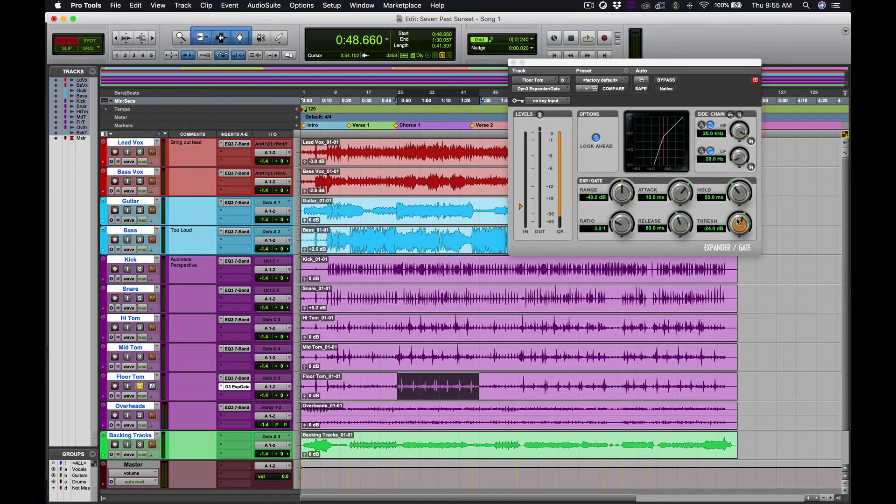
{"action": "key", "text": "space"}
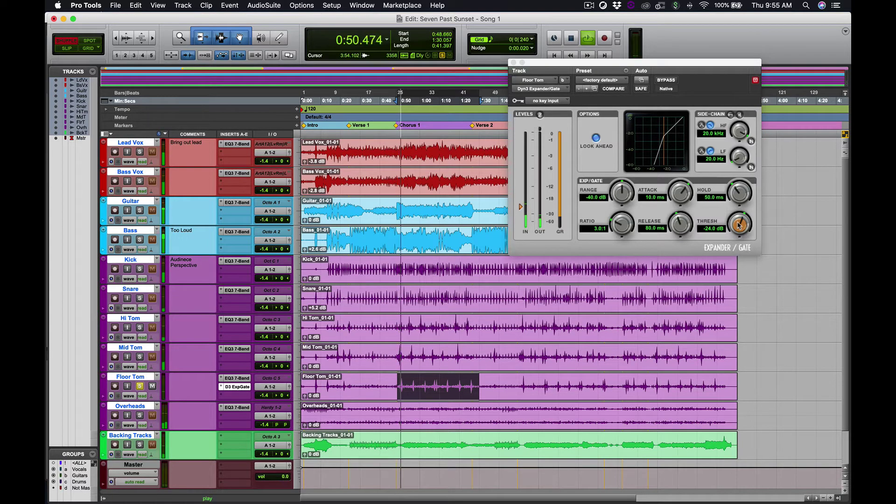
{"action": "left_click", "coordinate": [738, 226]}
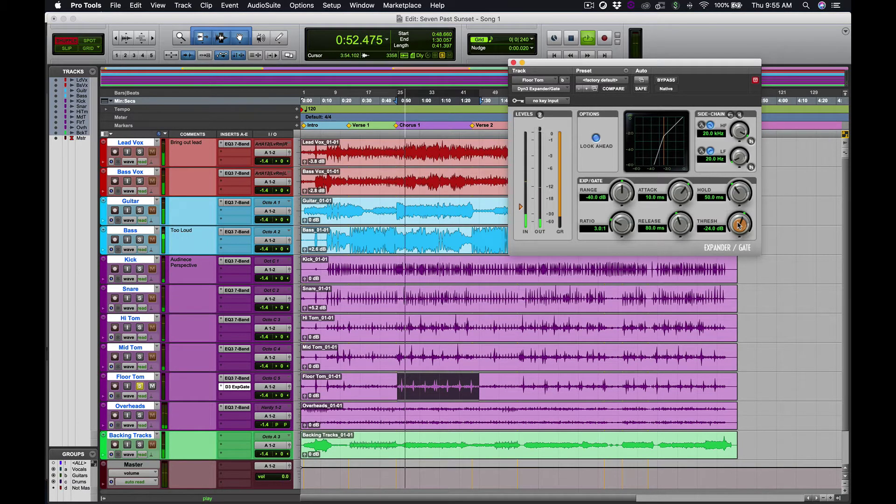
{"action": "left_click_drag", "start_coordinate": [739, 225], "coordinate": [741, 334]}
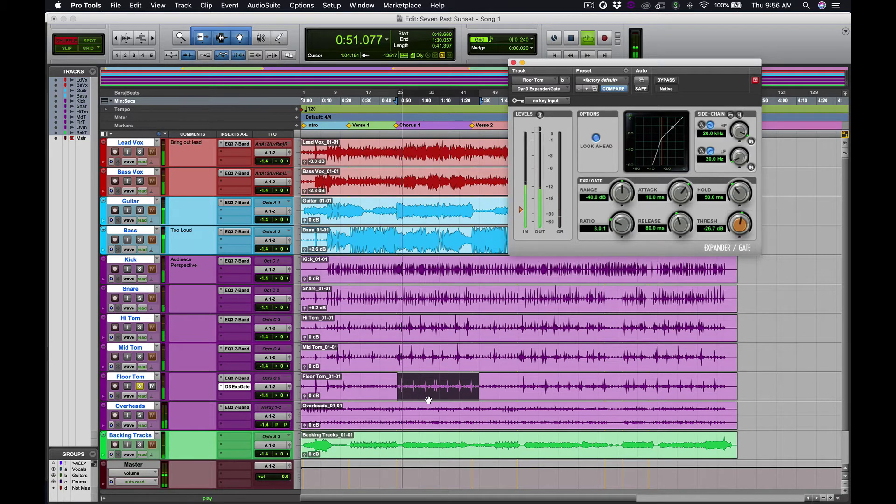
Step: Compare the Floor Tom with the gate bypassed and active, and unsolo the track after stopping playback
{"action": "left_click", "coordinate": [665, 81]}
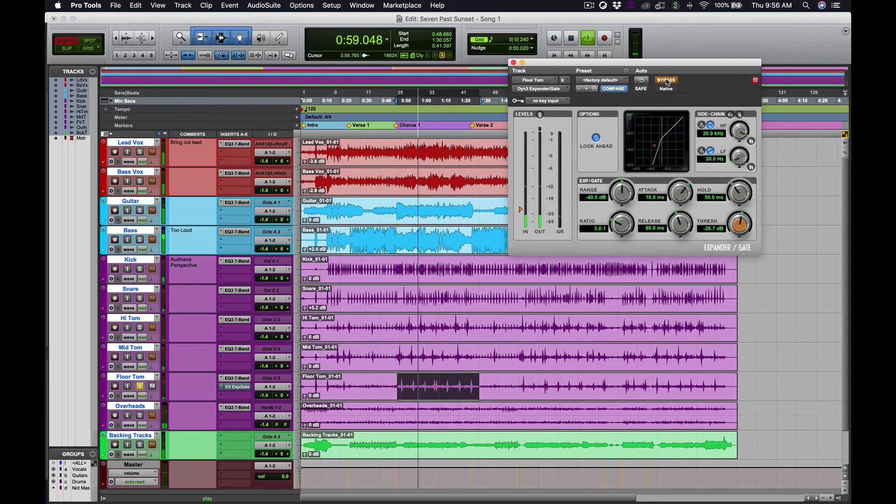
{"action": "left_click", "coordinate": [666, 80]}
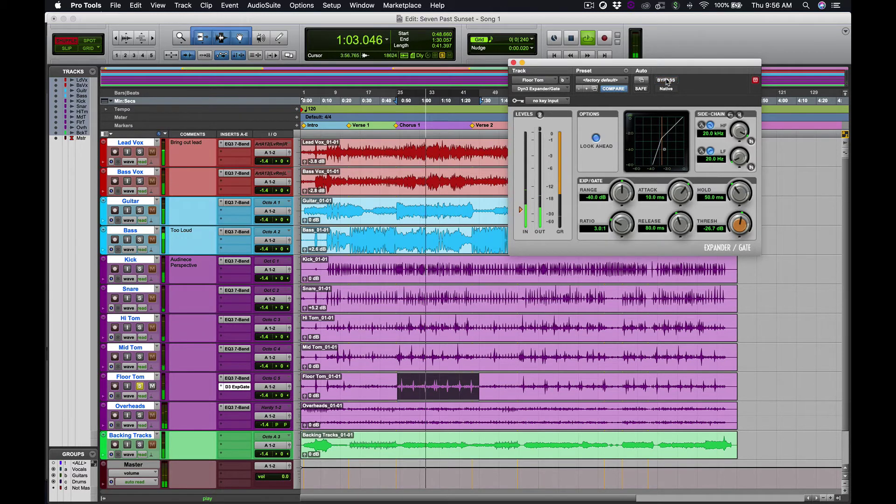
{"action": "key", "text": "space"}
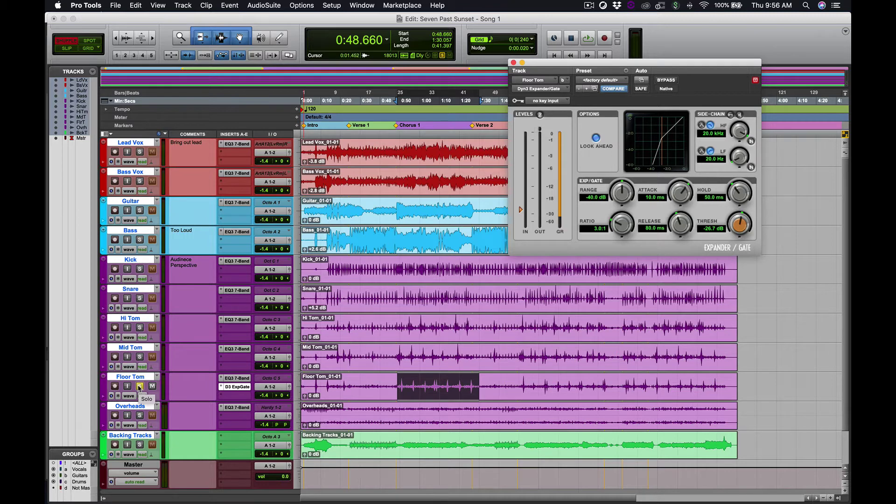
{"action": "left_click", "coordinate": [140, 386]}
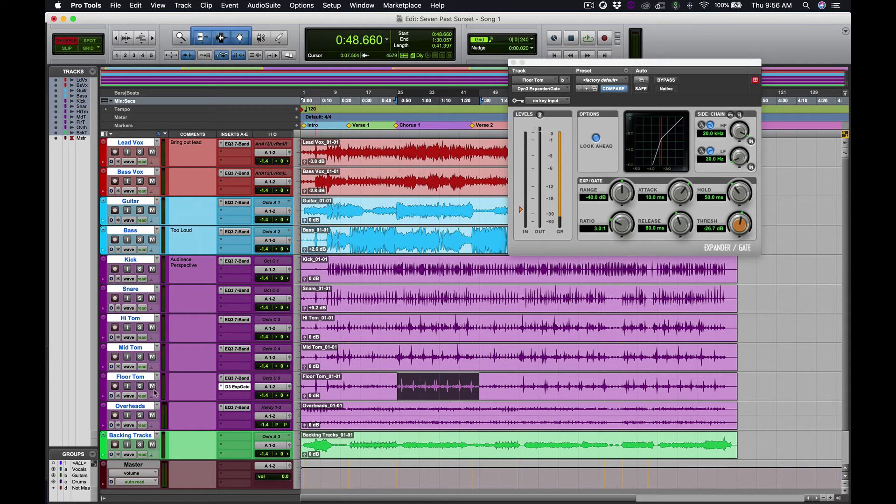
Step: Solo the Mid Tom and copy the Floor Tom's Expander/Gate to the Mid Tom's second insert slot, opening the copy
{"action": "left_click", "coordinate": [139, 357]}
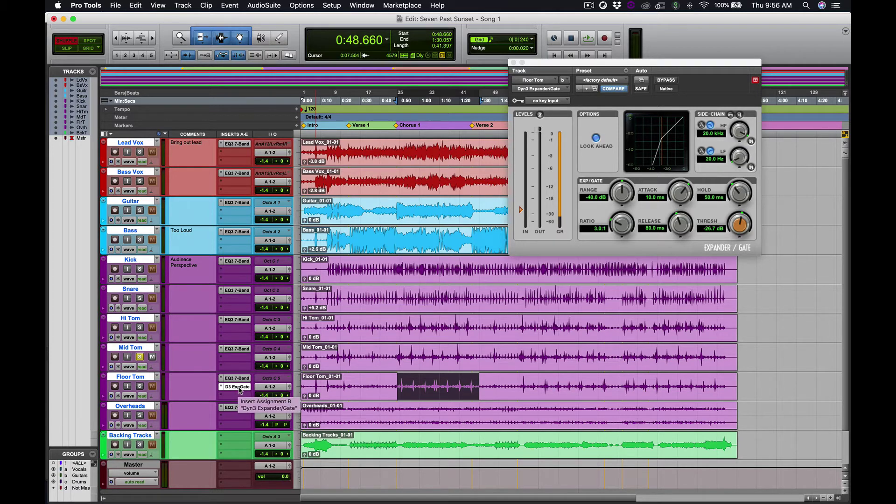
{"action": "left_click_drag", "start_coordinate": [240, 390], "coordinate": [239, 362]}
{"action": "left_click", "coordinate": [239, 362]}
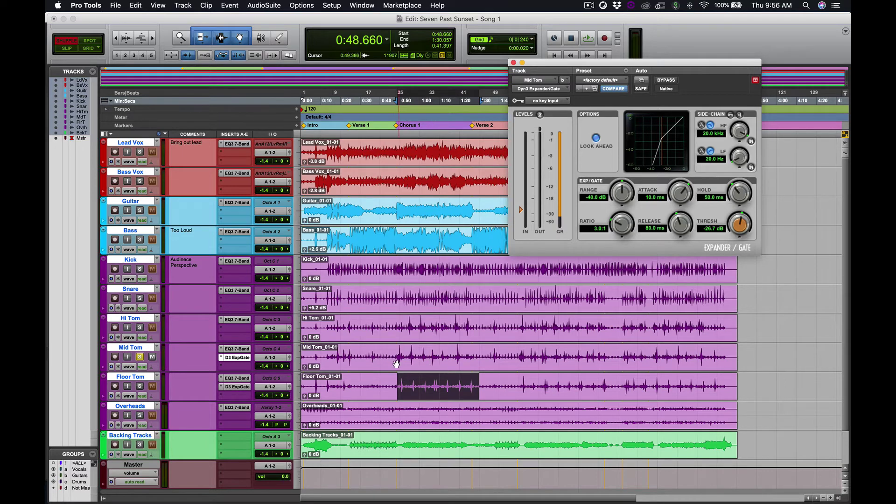
Step: Play the Mid Tom's Chorus 1 section, about 0:47 to 1:29, to check the copied gate
{"action": "left_click_drag", "start_coordinate": [395, 351], "coordinate": [477, 357]}
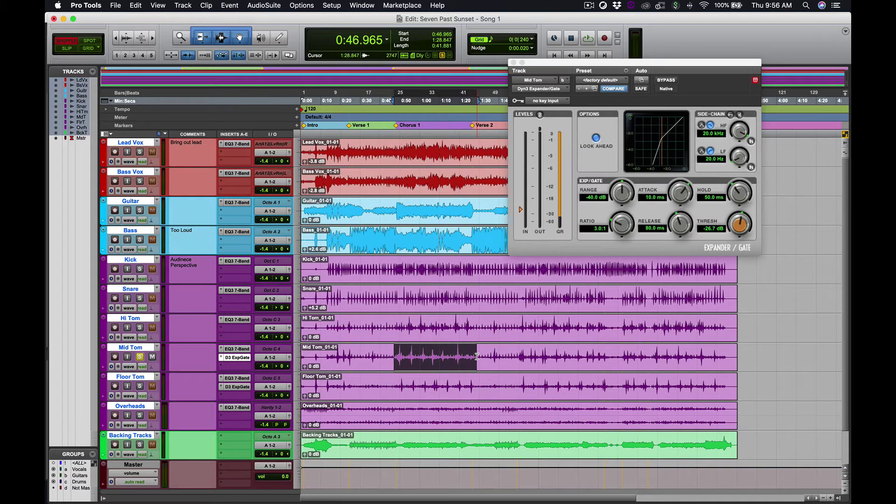
{"action": "key", "text": "space"}
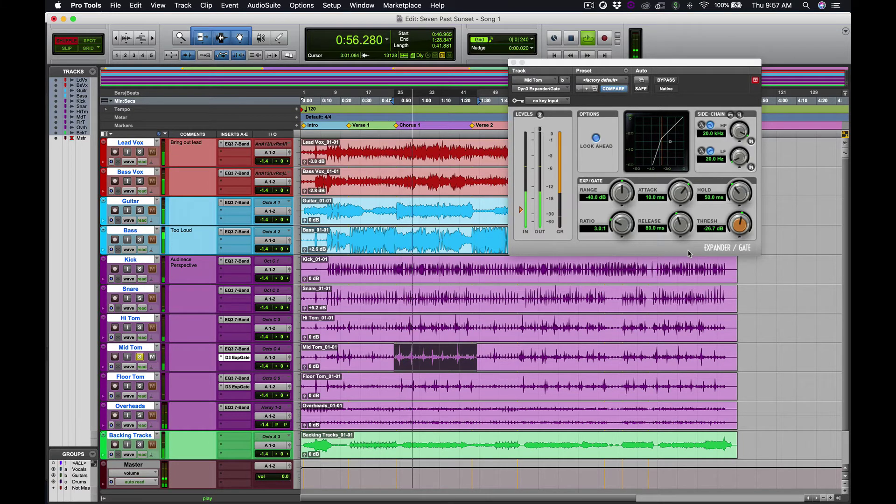
{"action": "key", "text": "space"}
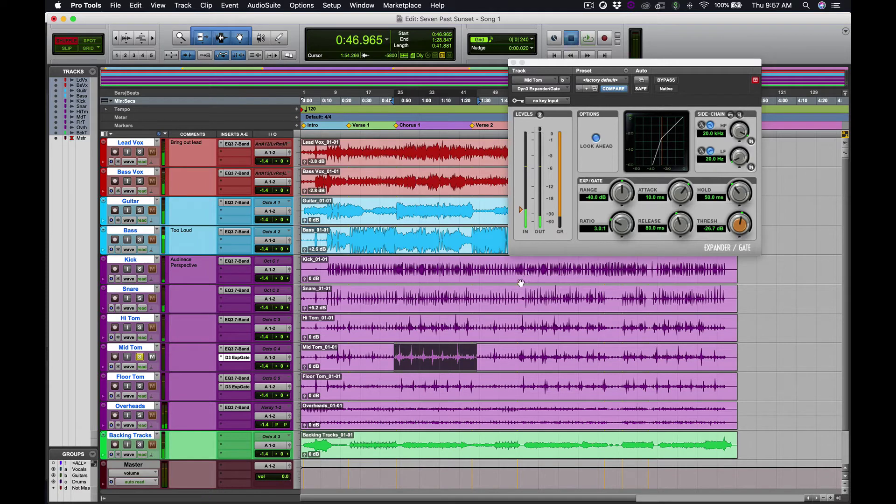
Step: Switch the solo from the Mid Tom to the Hi Tom and copy the gate to the Hi Tom's second insert slot
{"action": "left_click", "coordinate": [138, 359]}
{"action": "left_click", "coordinate": [139, 327]}
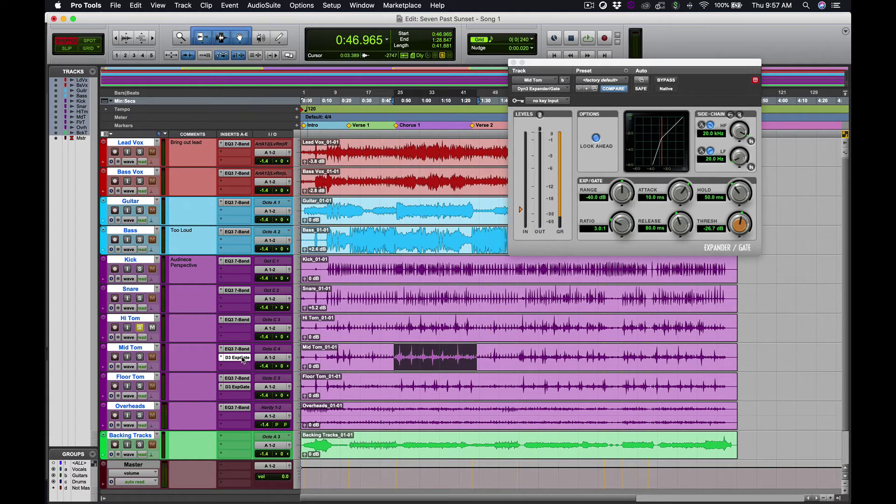
{"action": "left_click_drag", "start_coordinate": [237, 358], "coordinate": [235, 328]}
Step: Play the Hi Tom's Chorus 1 section, about 0:44 to 1:28, and set the open Mid Tom gate's threshold to -23.8 dB
{"action": "left_click_drag", "start_coordinate": [388, 323], "coordinate": [474, 325]}
{"action": "key", "text": "space"}
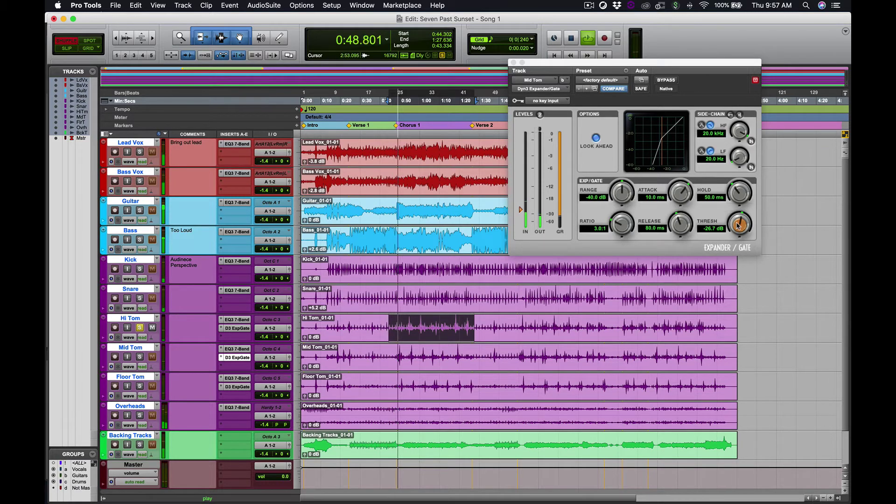
{"action": "left_click_drag", "start_coordinate": [737, 226], "coordinate": [737, 219]}
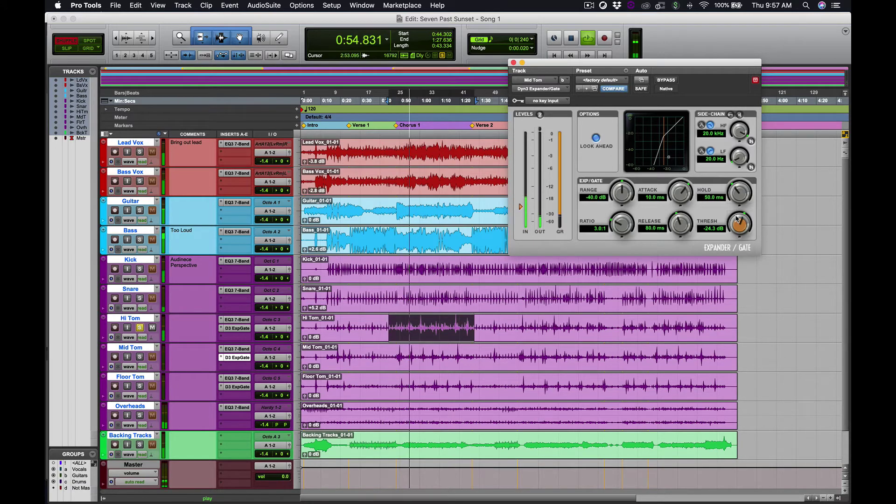
{"action": "left_click_drag", "start_coordinate": [736, 217], "coordinate": [736, 216]}
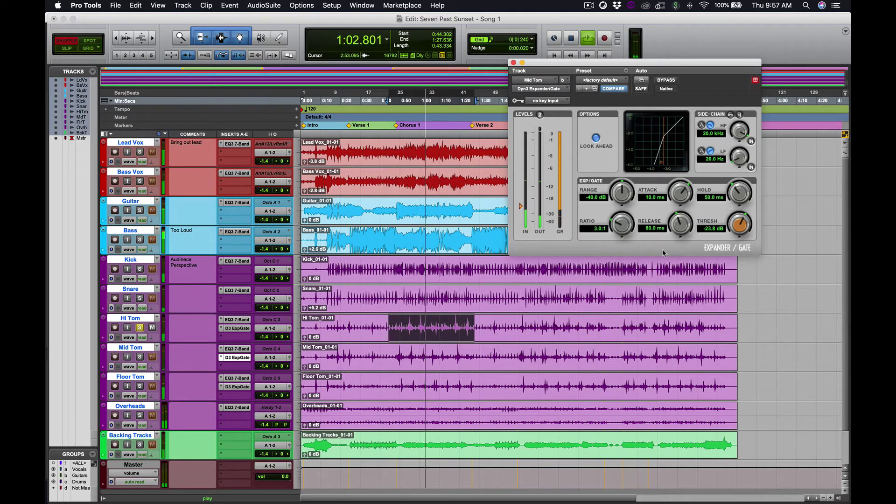
{"action": "key", "text": "space"}
Step: Solo all the drum tracks from Kick to Overheads and play them together from about 0:45.5
{"action": "left_click", "coordinate": [140, 356]}
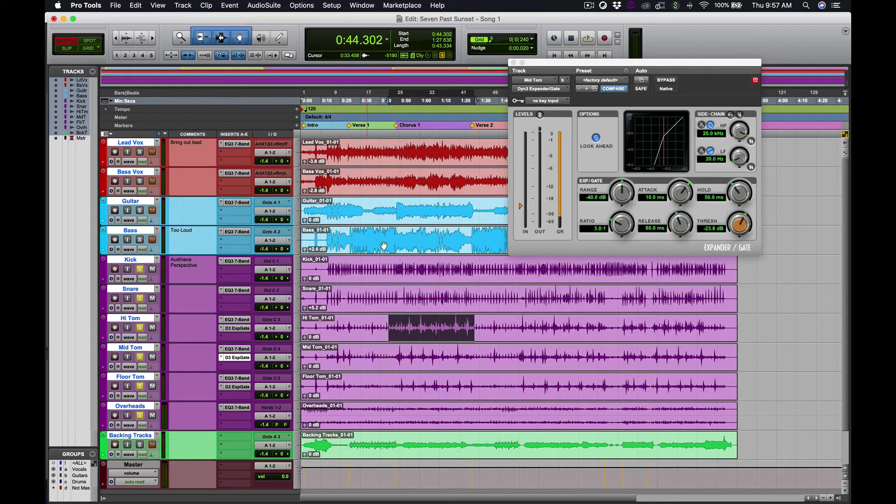
{"action": "left_click", "coordinate": [391, 260]}
{"action": "key", "text": "space"}
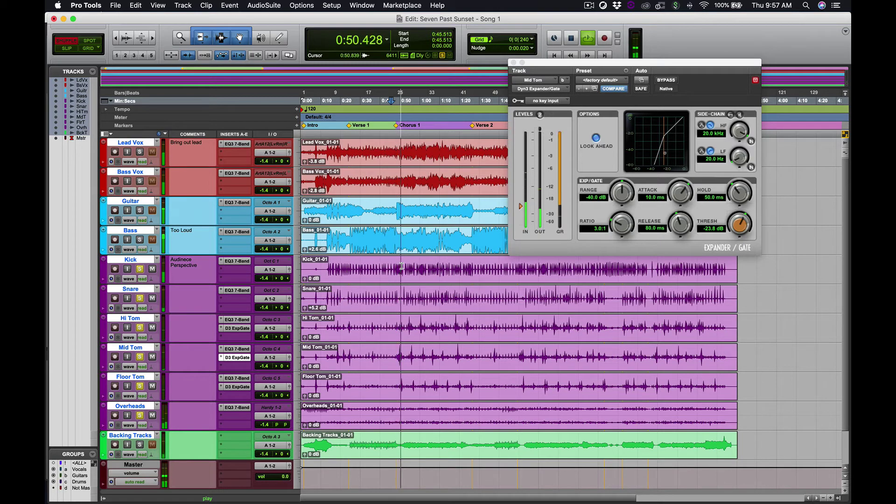
{"action": "key", "text": "space"}
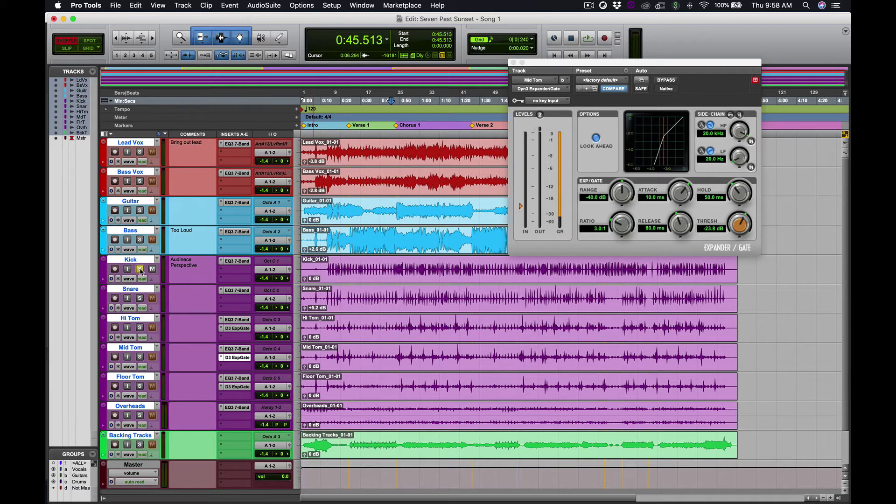
Step: Insert the Dyn3 Compressor/Limiter (mono) plug-in on the Kick track's second insert slot
{"action": "left_click", "coordinate": [224, 269]}
{"action": "mouse_move", "coordinate": [264, 316]}
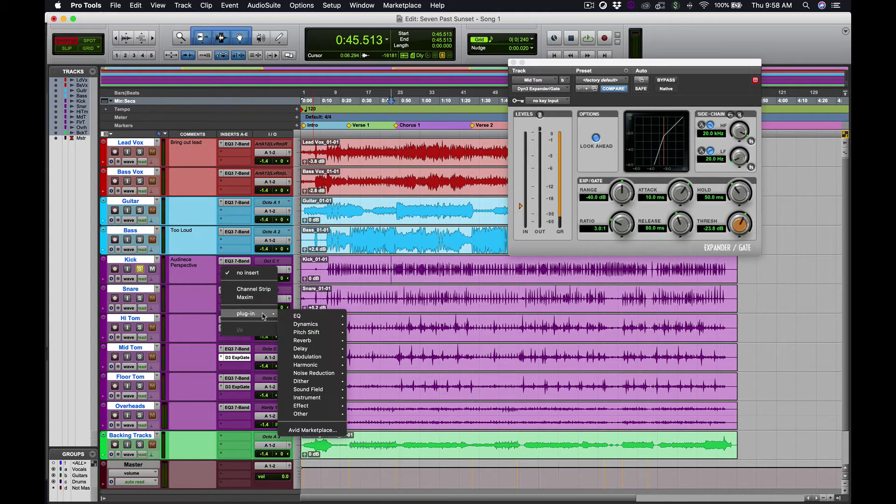
{"action": "mouse_move", "coordinate": [308, 324]}
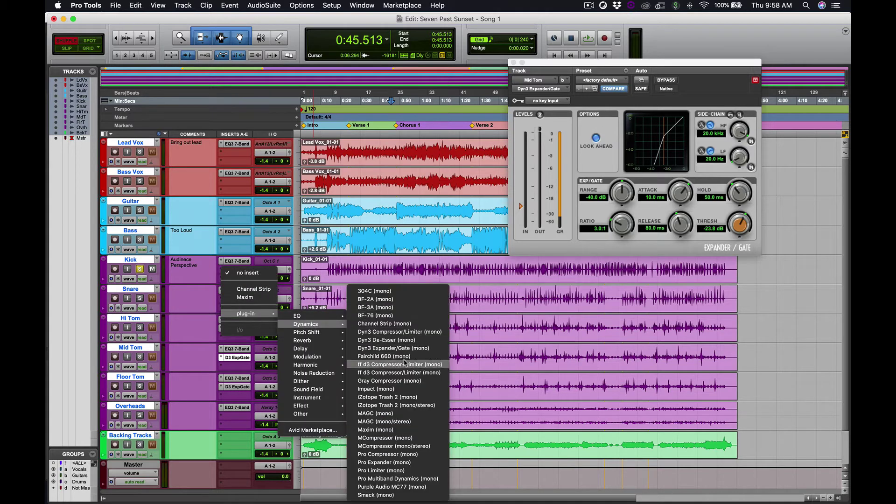
{"action": "left_click", "coordinate": [399, 331]}
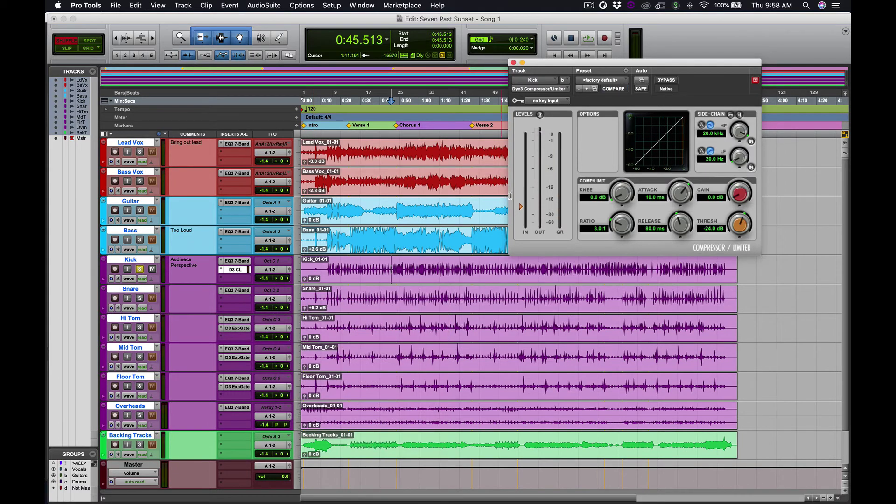
Step: Reposition the Kick's compressor window and load the Kick Tight preset
{"action": "left_click_drag", "start_coordinate": [605, 66], "coordinate": [591, 53]}
{"action": "left_click", "coordinate": [587, 59]}
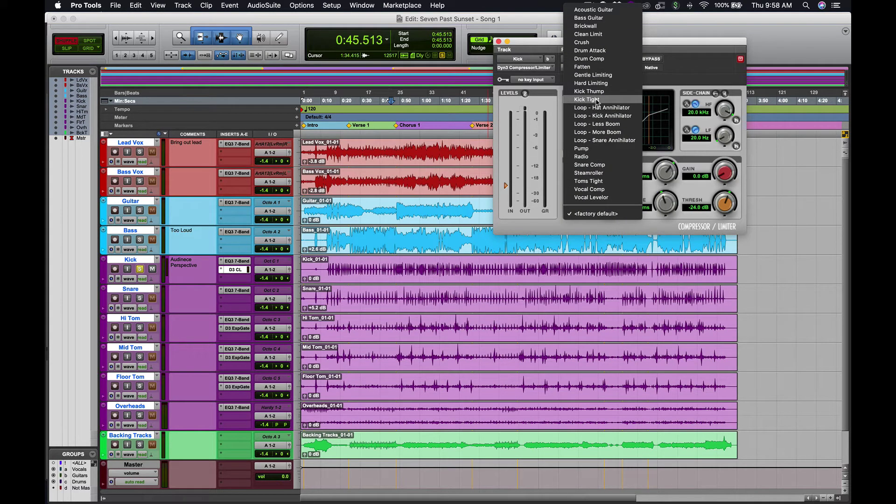
{"action": "left_click", "coordinate": [597, 101]}
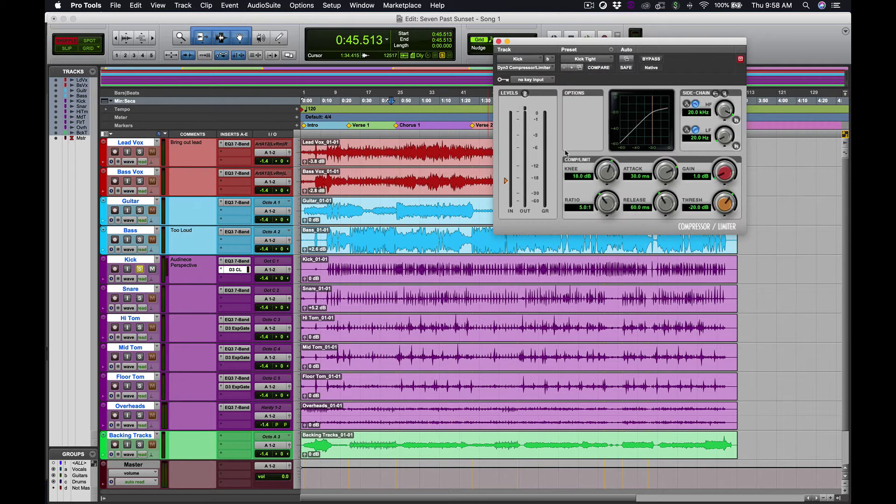
Step: Play the Kick from about 0:46.7, set its compressor's gain to 7.5 dB, and close the plug-in window after stopping playback
{"action": "left_click", "coordinate": [402, 101]}
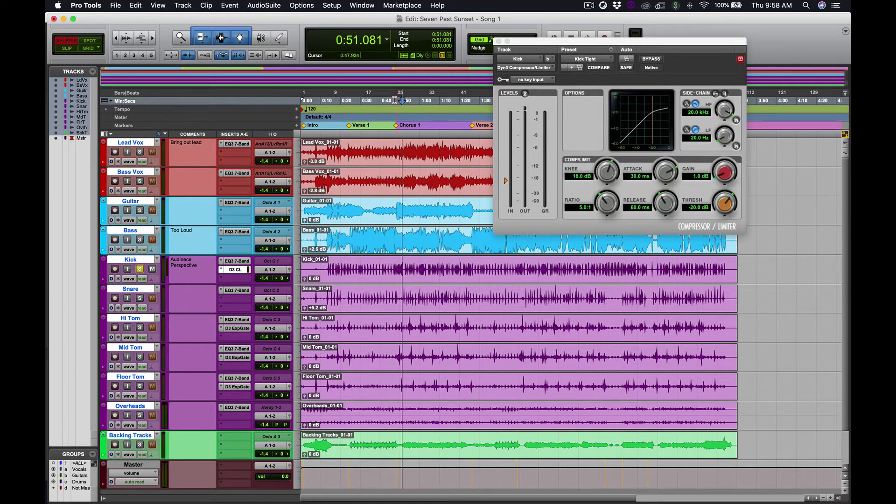
{"action": "left_click", "coordinate": [394, 100]}
{"action": "key", "text": "space"}
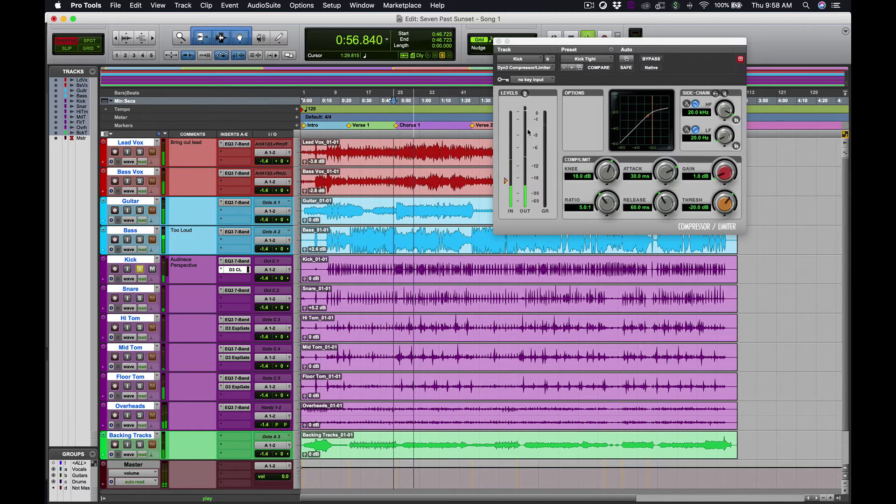
{"action": "left_click_drag", "start_coordinate": [724, 176], "coordinate": [718, 146]}
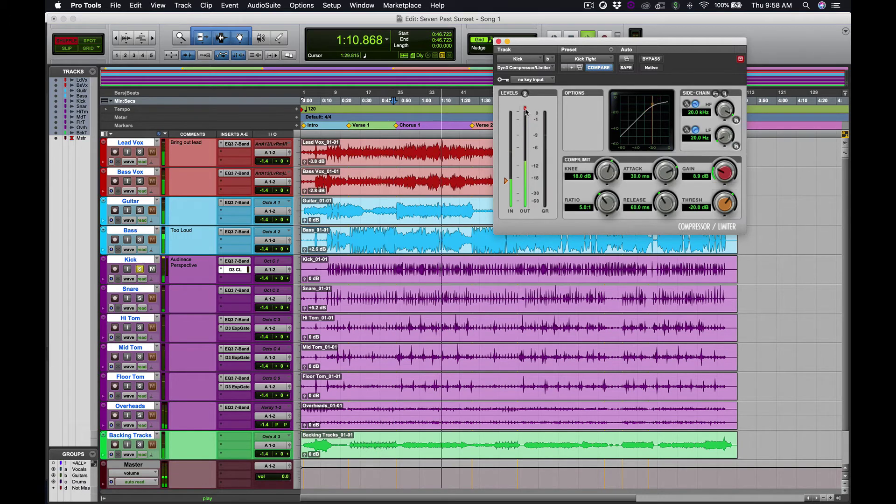
{"action": "left_click_drag", "start_coordinate": [723, 173], "coordinate": [718, 181]}
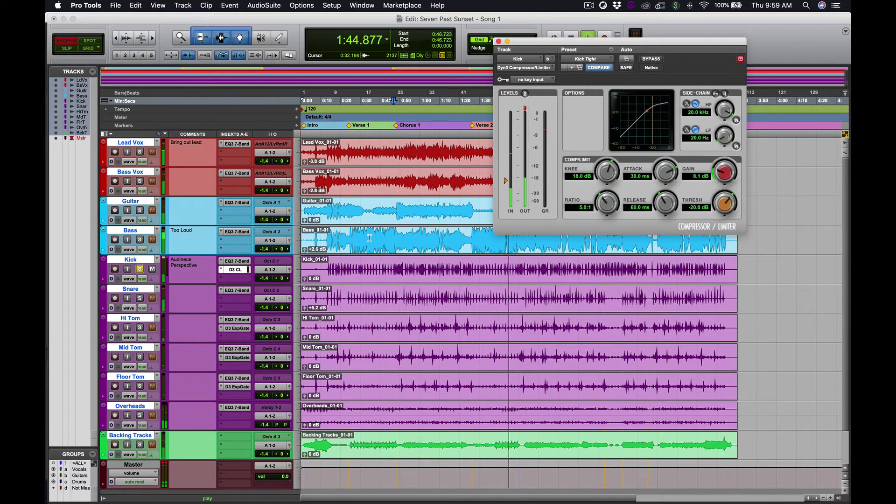
{"action": "left_click_drag", "start_coordinate": [730, 172], "coordinate": [730, 176]}
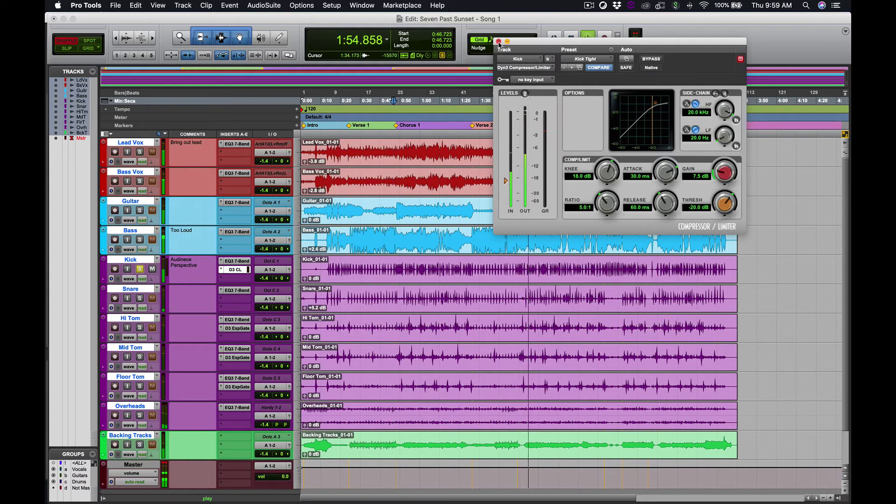
{"action": "key", "text": "space"}
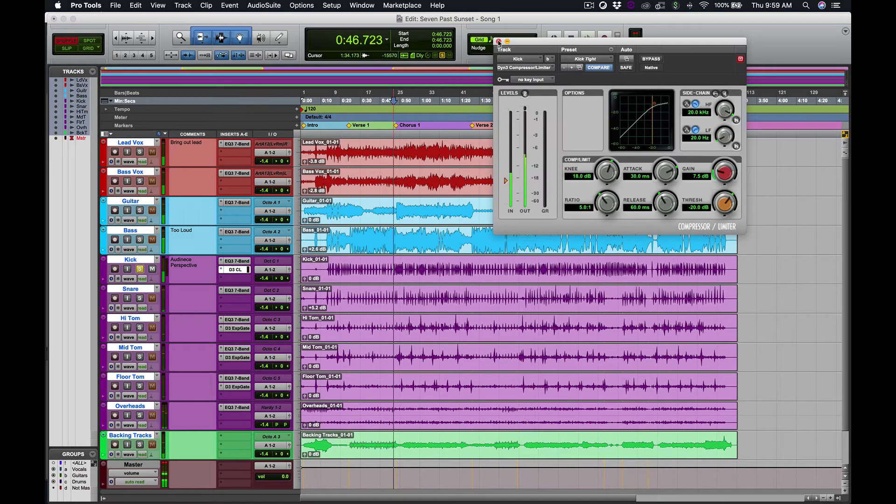
{"action": "left_click", "coordinate": [498, 42]}
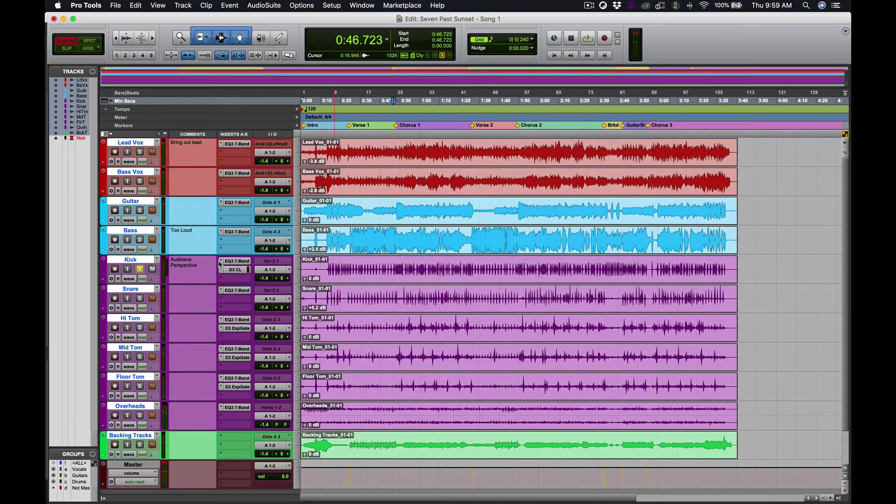
Step: Switch the solo from the Kick to the Snare and copy the Kick's compressor to the Snare's second insert slot
{"action": "left_click", "coordinate": [140, 269]}
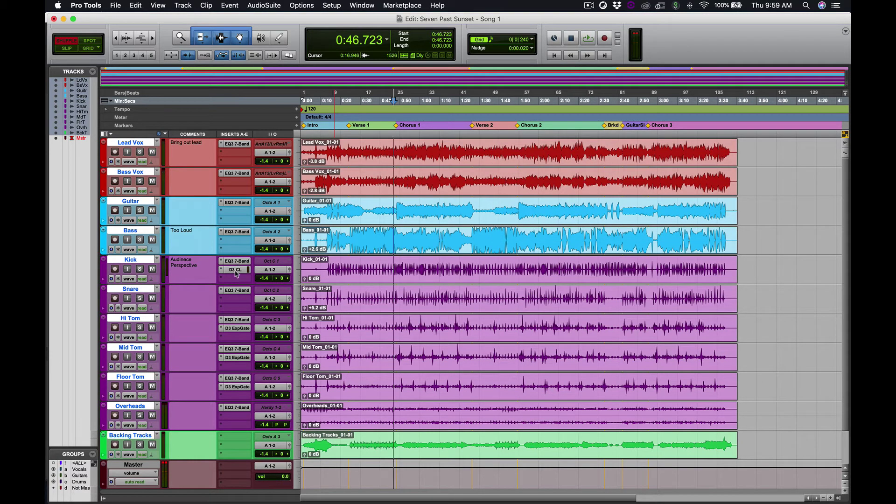
{"action": "left_click_drag", "start_coordinate": [237, 270], "coordinate": [236, 302]}
{"action": "left_click", "coordinate": [139, 298]}
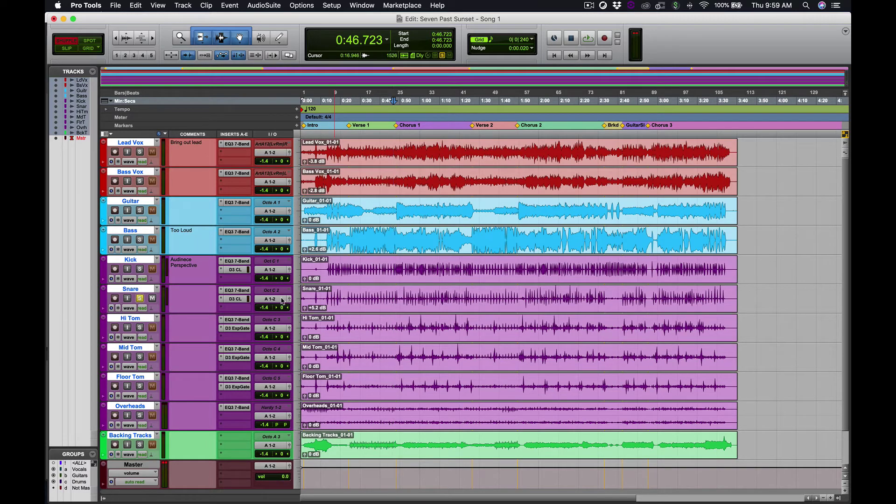
Step: Play the Snare's Chorus 1 section, about 0:52 to 1:26, and set its compressor to 5.3:1 ratio, -20.1 dB threshold and 5.4 dB gain
{"action": "left_click_drag", "start_coordinate": [404, 291], "coordinate": [470, 292]}
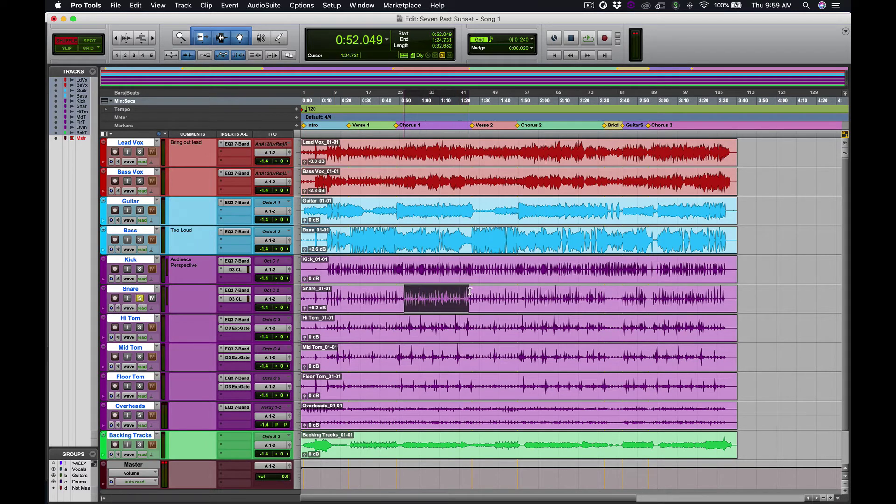
{"action": "key", "text": "space"}
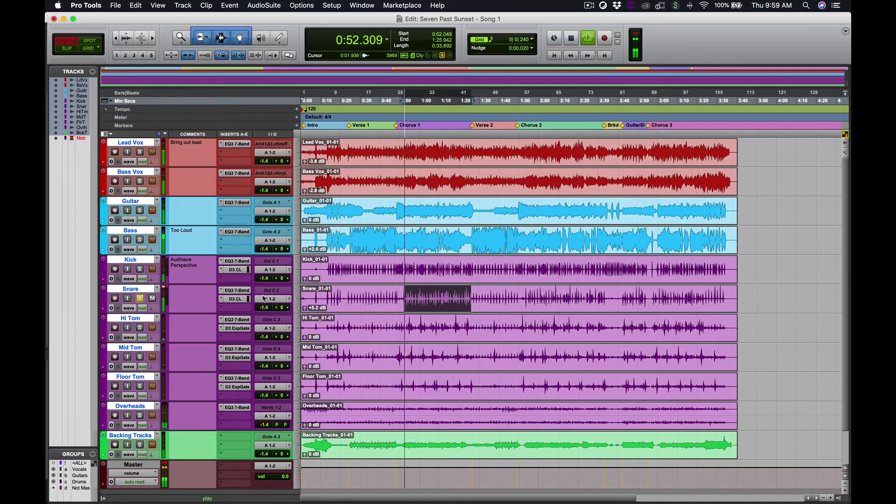
{"action": "left_click", "coordinate": [235, 299]}
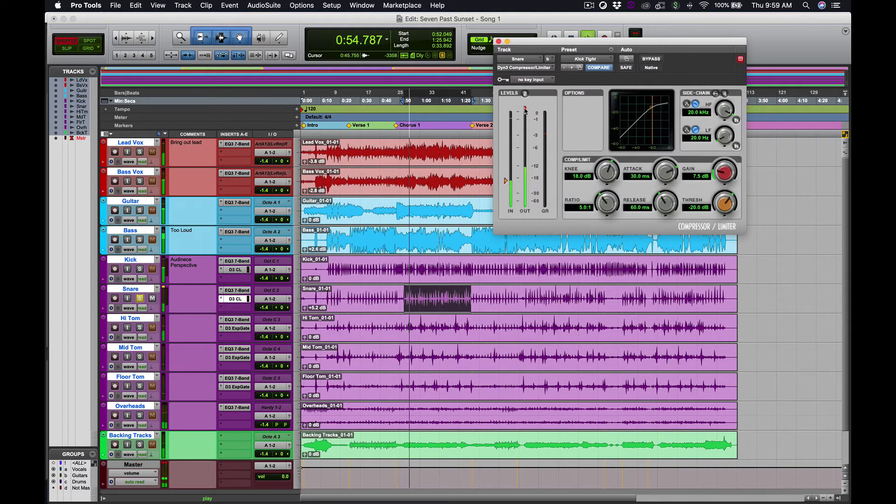
{"action": "left_click_drag", "start_coordinate": [715, 183], "coordinate": [707, 185]}
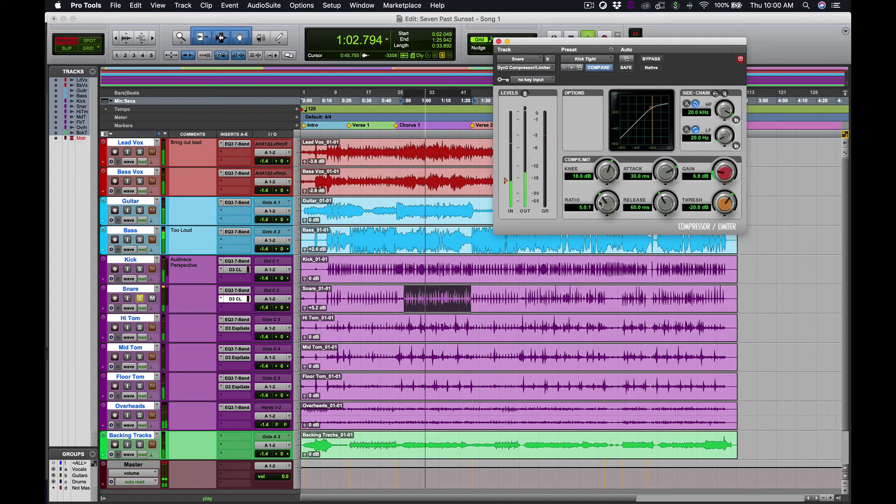
{"action": "left_click_drag", "start_coordinate": [604, 206], "coordinate": [599, 215]}
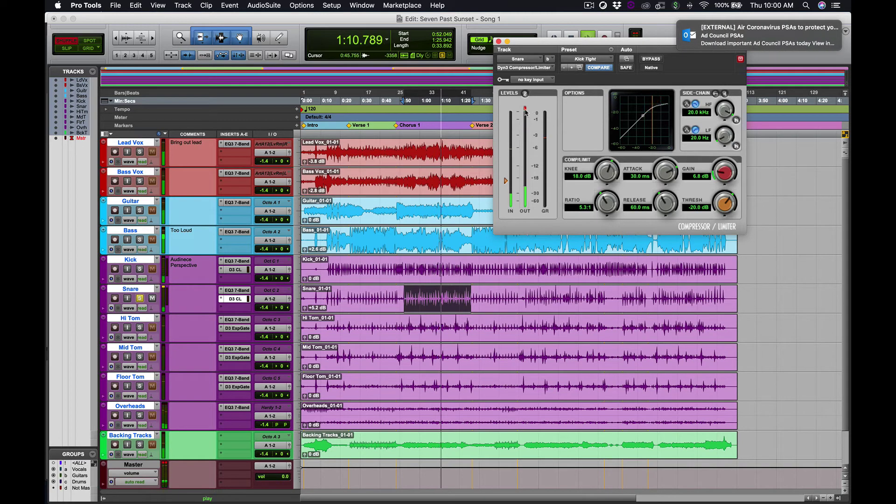
{"action": "left_click_drag", "start_coordinate": [724, 203], "coordinate": [721, 213]}
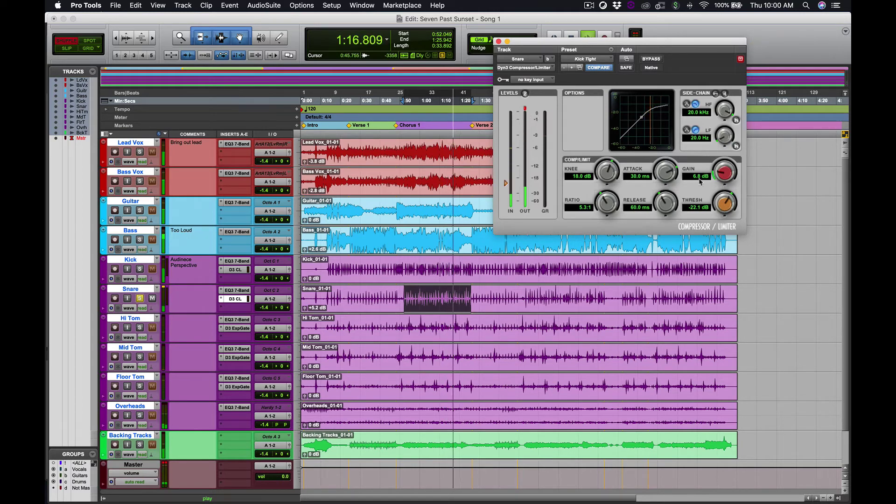
{"action": "left_click_drag", "start_coordinate": [724, 205], "coordinate": [724, 184]}
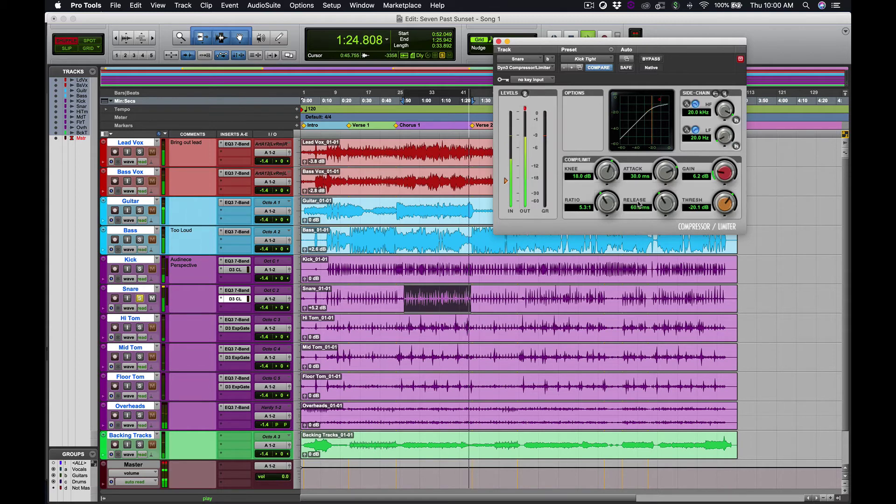
{"action": "left_click_drag", "start_coordinate": [724, 171], "coordinate": [724, 174]}
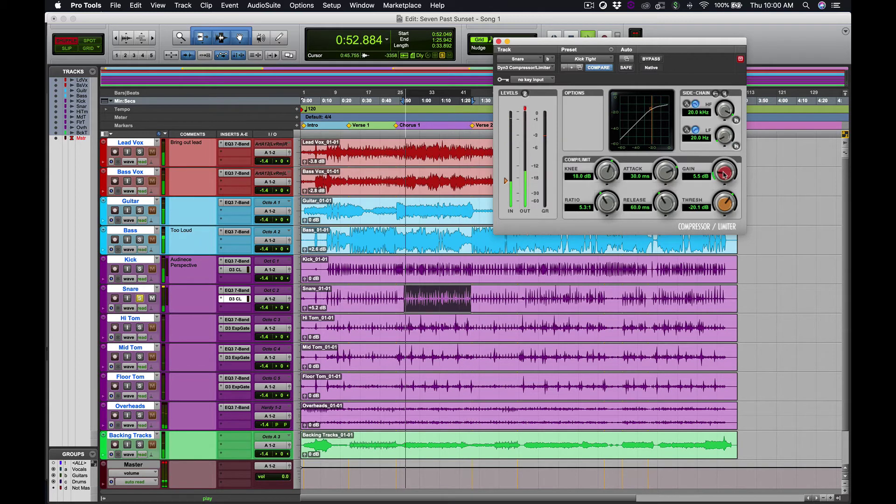
{"action": "left_click_drag", "start_coordinate": [724, 174], "coordinate": [724, 175]}
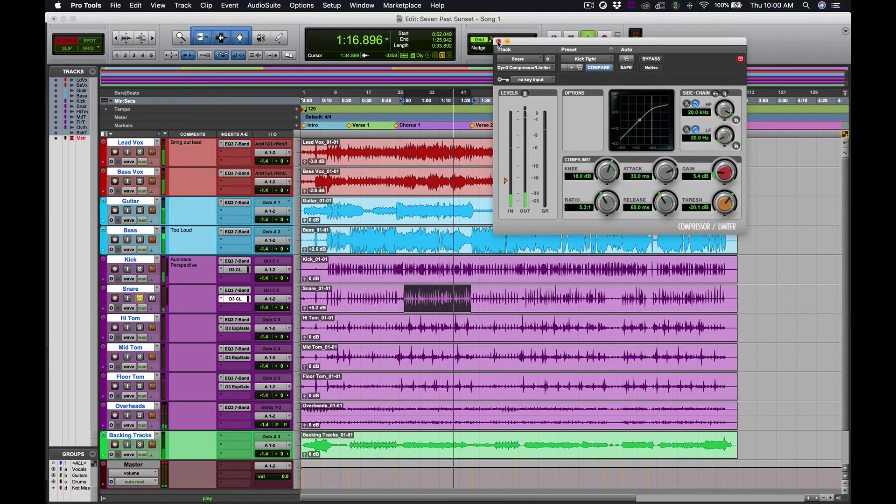
Step: Compare the Snare with its compressor bypassed and active, stop playback, and close the plug-in window and unsolo the track
{"action": "left_click", "coordinate": [651, 60]}
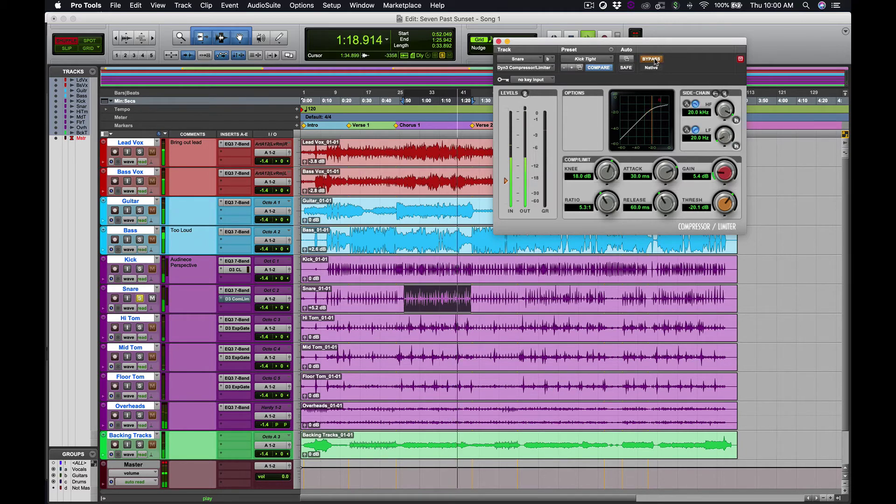
{"action": "left_click", "coordinate": [651, 60]}
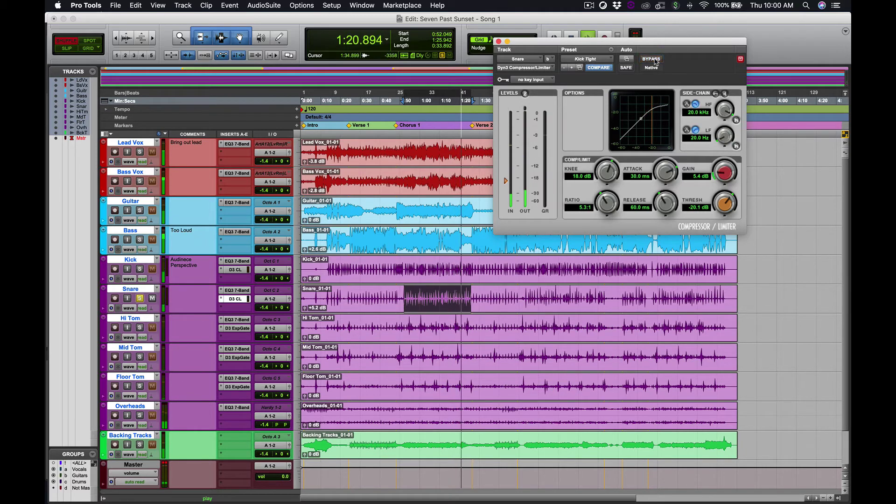
{"action": "key", "text": "space"}
{"action": "left_click", "coordinate": [499, 41]}
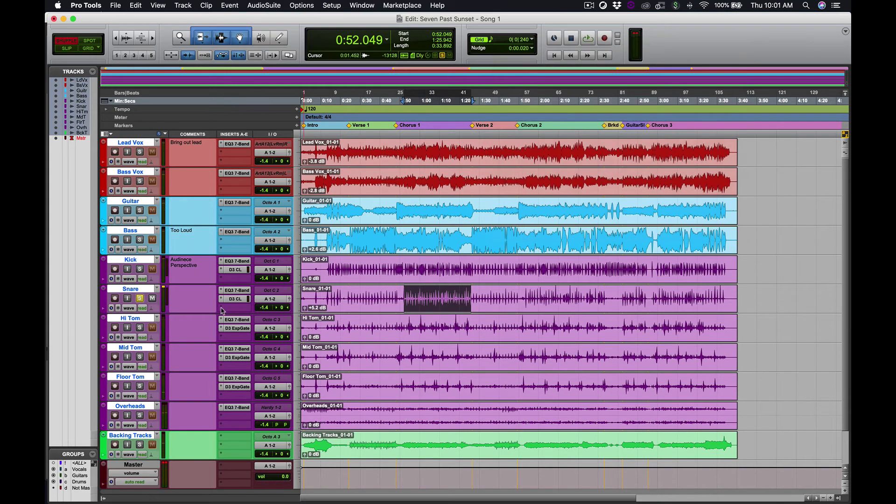
{"action": "left_click", "coordinate": [139, 298]}
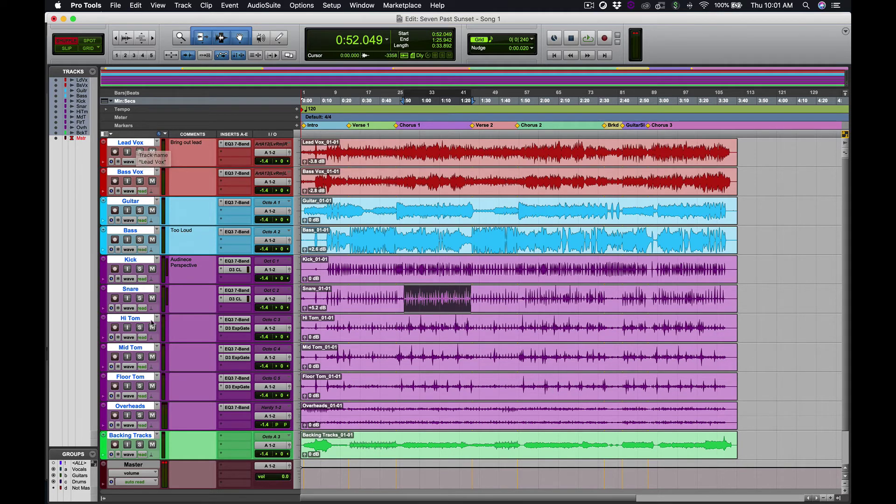
Step: Select only the Lead Vox and Bass Vox tracks and add a mono Dyn3 Compressor/Limiter to the second insert slot of both
{"action": "left_click", "coordinate": [133, 263]}
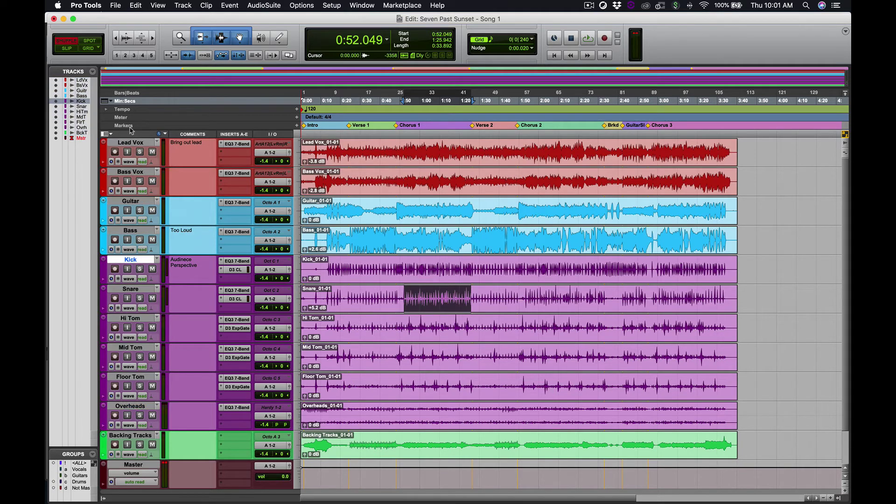
{"action": "left_click", "coordinate": [135, 143]}
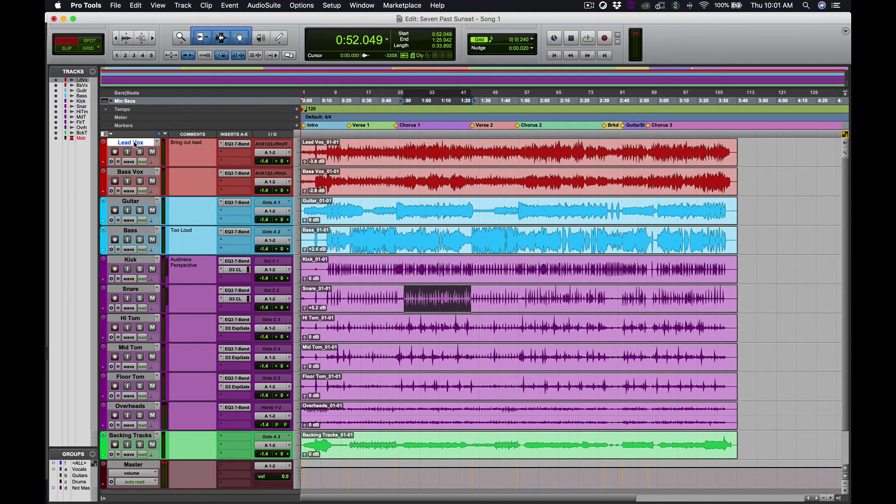
{"action": "left_click", "coordinate": [134, 173], "text": "shift"}
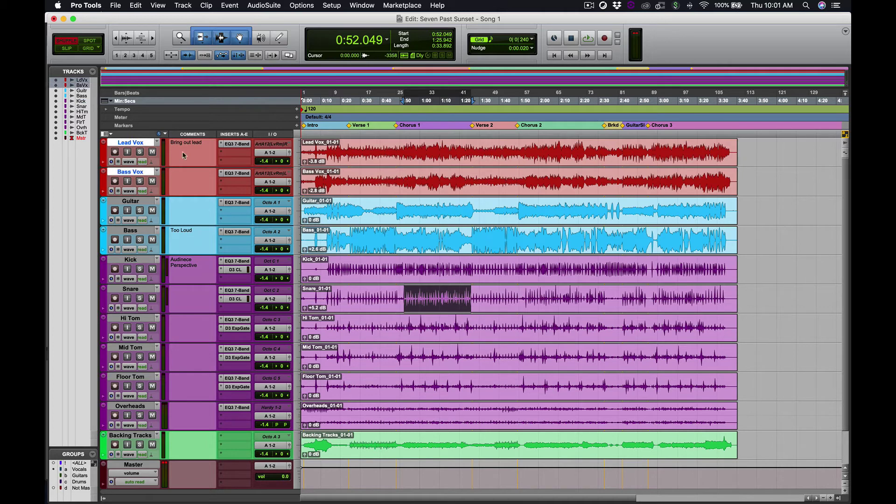
{"action": "left_click", "coordinate": [222, 155]}
{"action": "mouse_move", "coordinate": [254, 198]}
{"action": "mouse_move", "coordinate": [299, 207]}
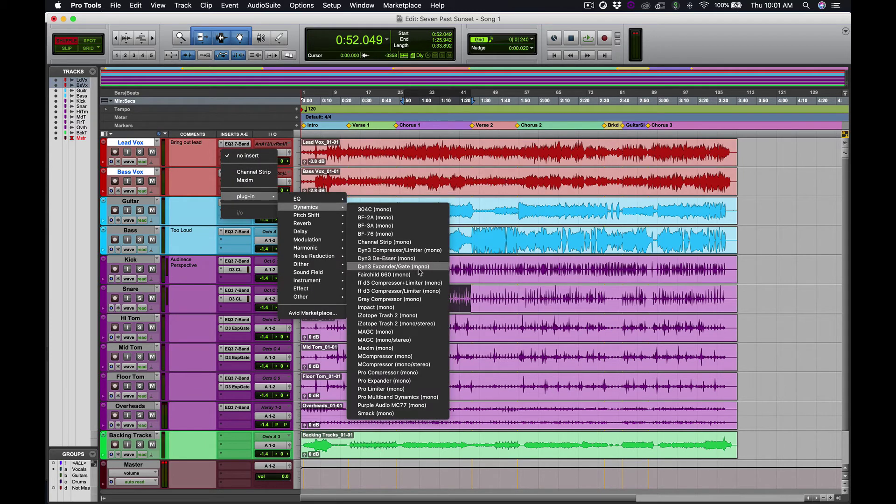
{"action": "left_click", "coordinate": [399, 250]}
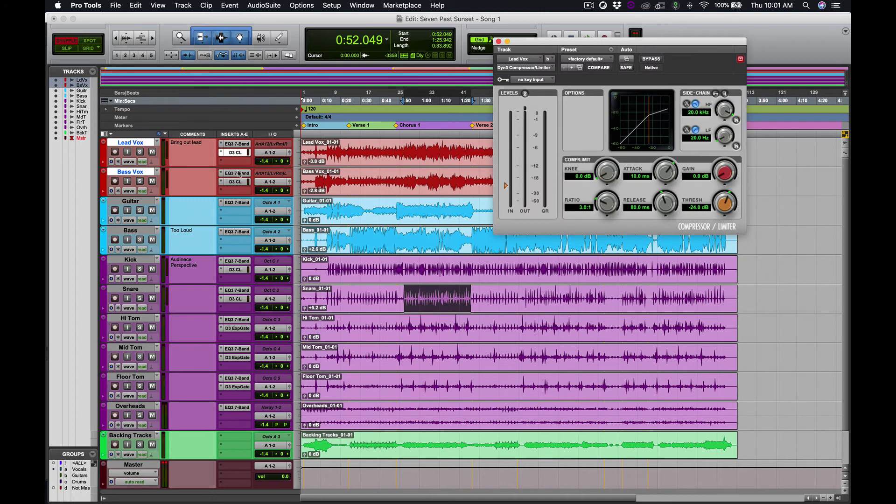
Step: Solo the Lead Vox, select the Chorus 1 section across all tracks, about 0:48 to 1:28, and start playback
{"action": "left_click", "coordinate": [139, 153]}
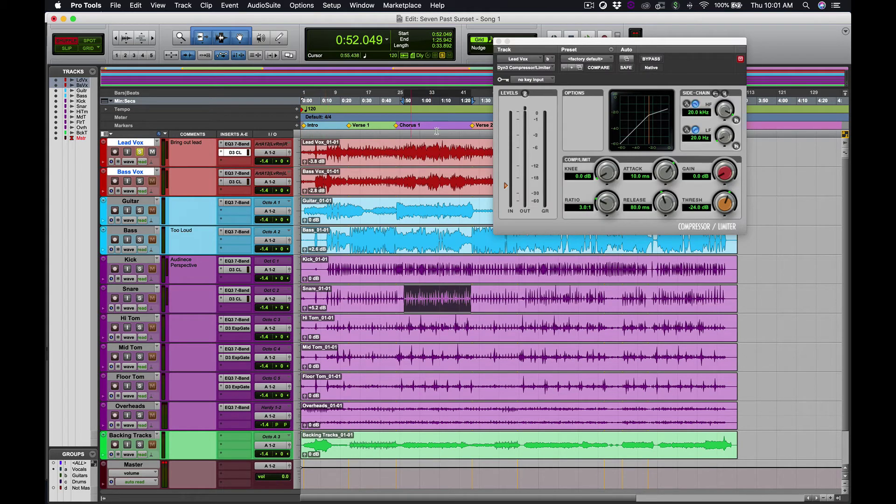
{"action": "left_click_drag", "start_coordinate": [397, 108], "coordinate": [477, 108]}
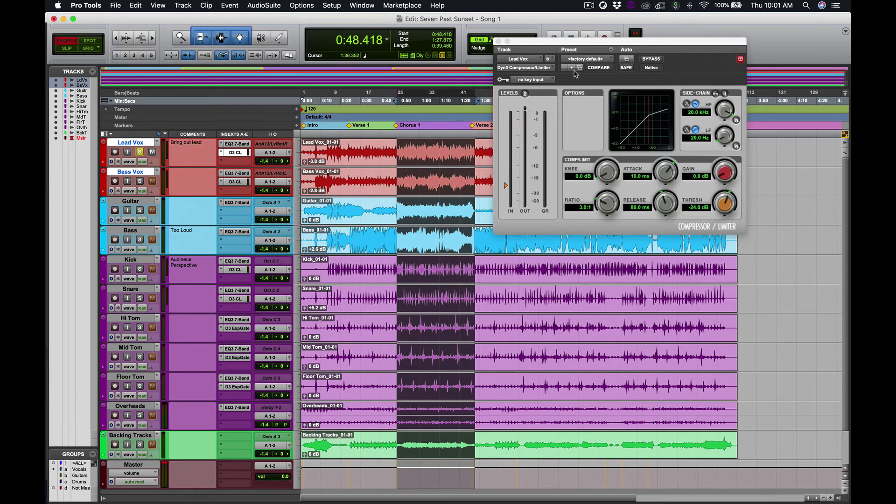
{"action": "key", "text": "space"}
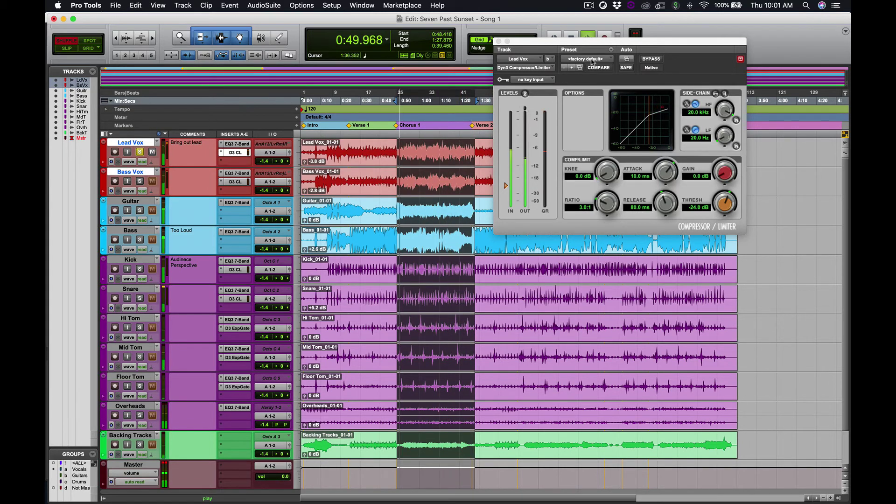
Step: Load the Vocal Comp preset in the Lead Vox compressor and stop playback after listening
{"action": "left_click", "coordinate": [591, 61]}
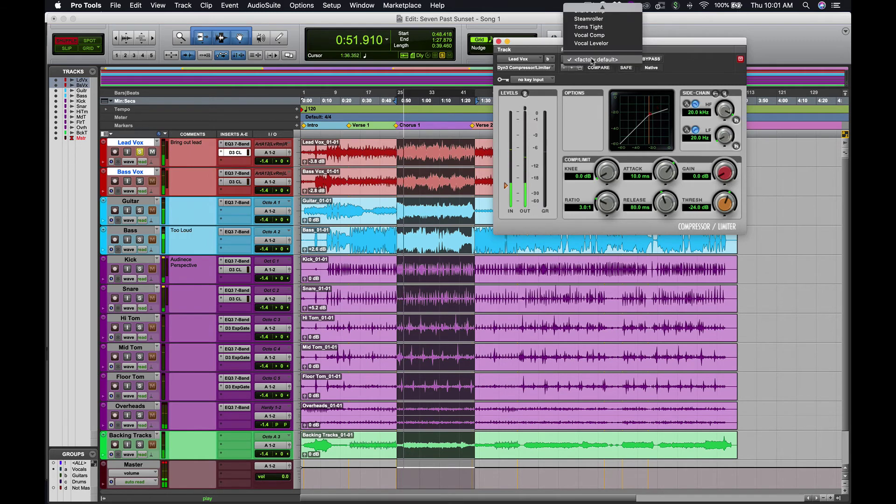
{"action": "scroll", "coordinate": [602, 45], "scroll_direction": "up", "scroll_amount": 5}
{"action": "scroll", "coordinate": [602, 45], "scroll_direction": "up", "scroll_amount": 2}
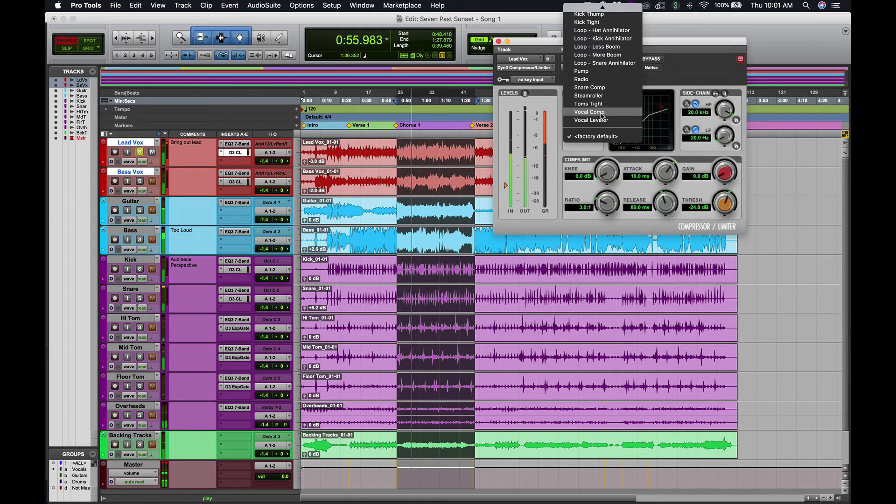
{"action": "left_click", "coordinate": [601, 113]}
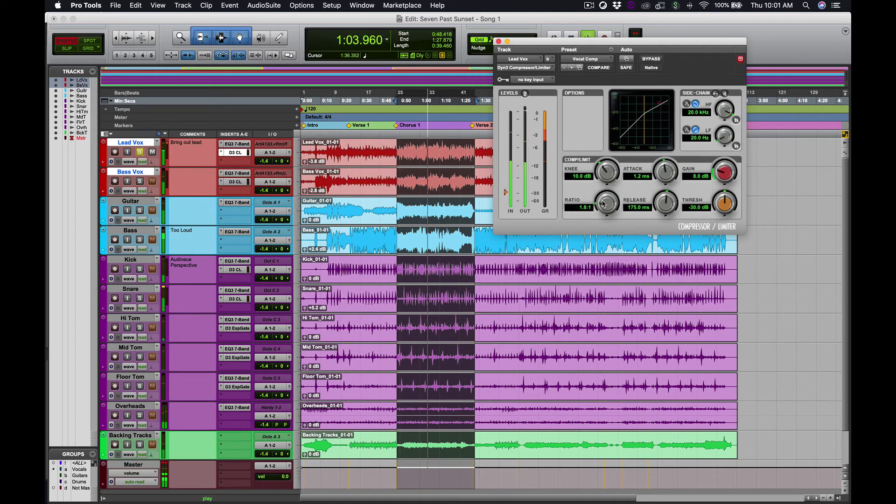
{"action": "key", "text": "space"}
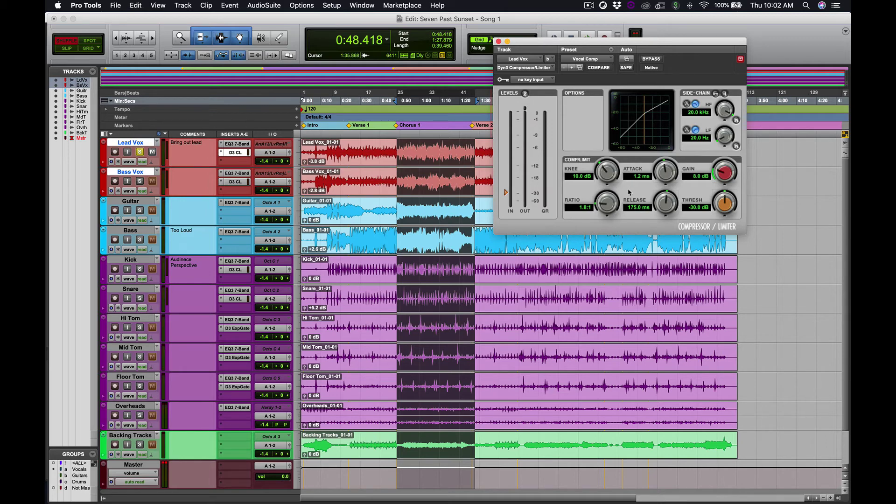
Step: Play the Lead Vox's Chorus 1 section and set its compressor to a 3.1:1 ratio and 17.9 dB gain
{"action": "key", "text": "space"}
{"action": "left_click_drag", "start_coordinate": [606, 204], "coordinate": [607, 185]}
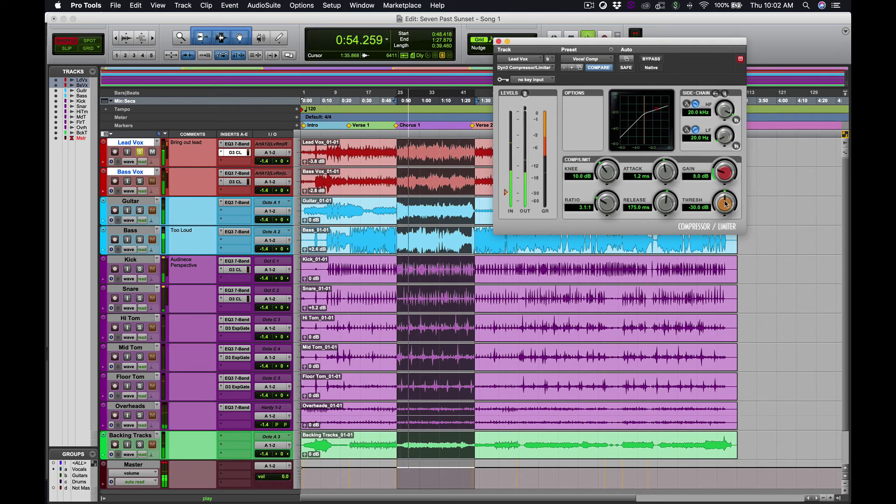
{"action": "left_click_drag", "start_coordinate": [724, 176], "coordinate": [716, 137]}
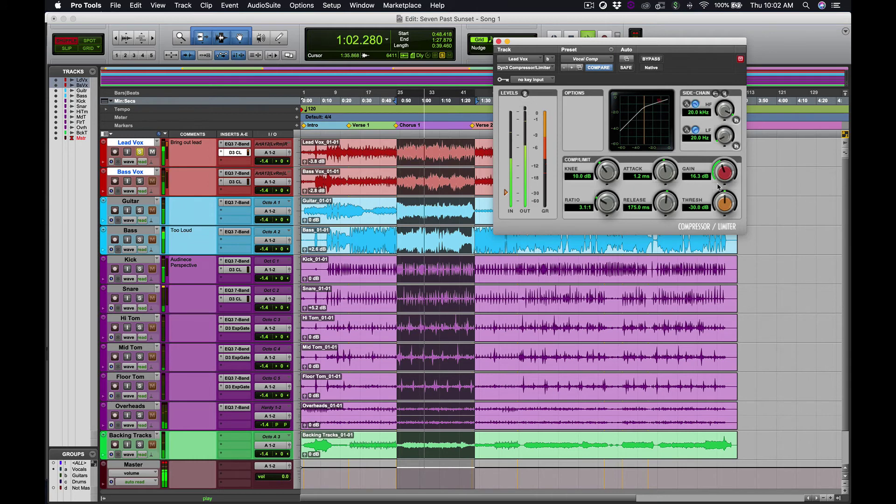
{"action": "left_click_drag", "start_coordinate": [720, 180], "coordinate": [723, 171]}
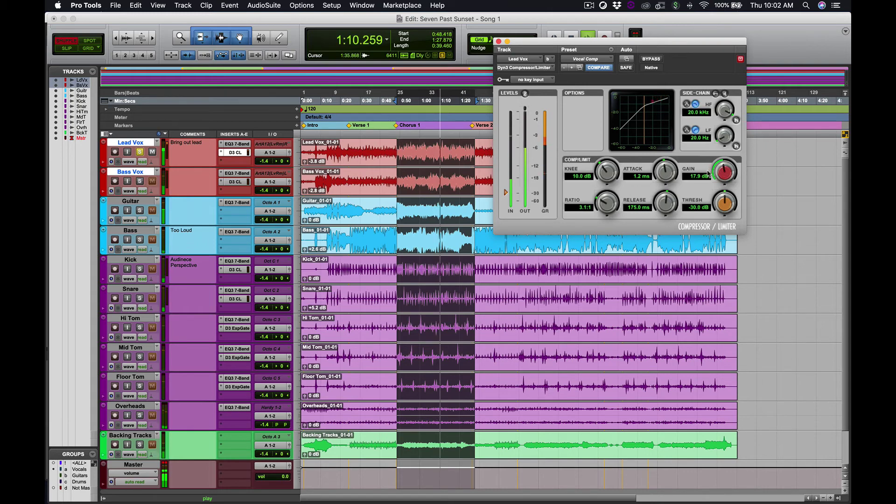
{"action": "key", "text": "space"}
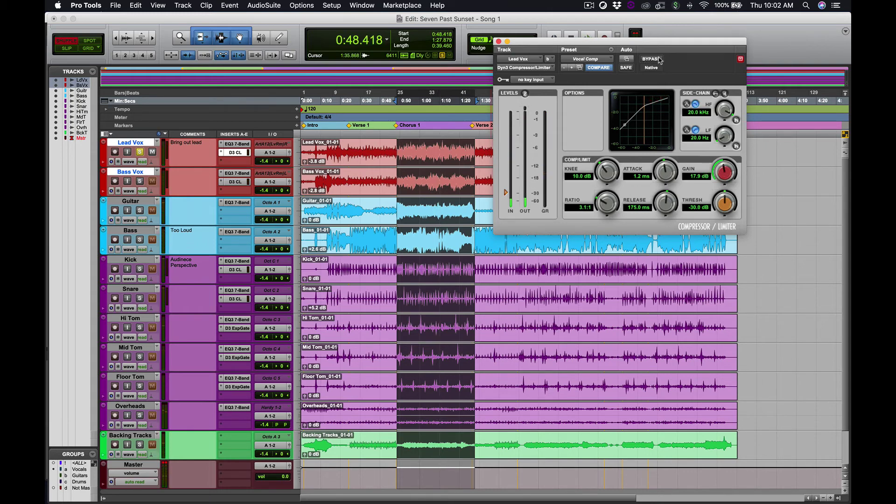
Step: Compare the Lead Vox with its compressor bypassed and active during playback, and set the compressor's gain to 16.7 dB
{"action": "left_click", "coordinate": [651, 58]}
{"action": "key", "text": "space"}
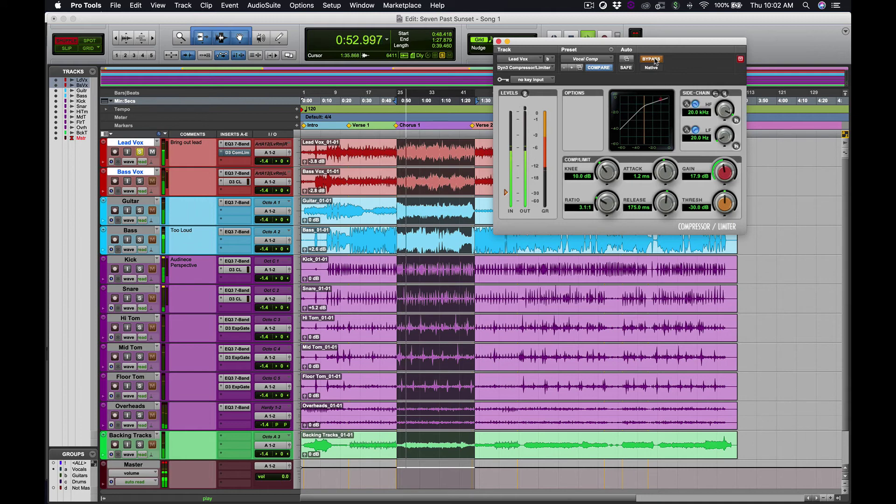
{"action": "left_click", "coordinate": [656, 61]}
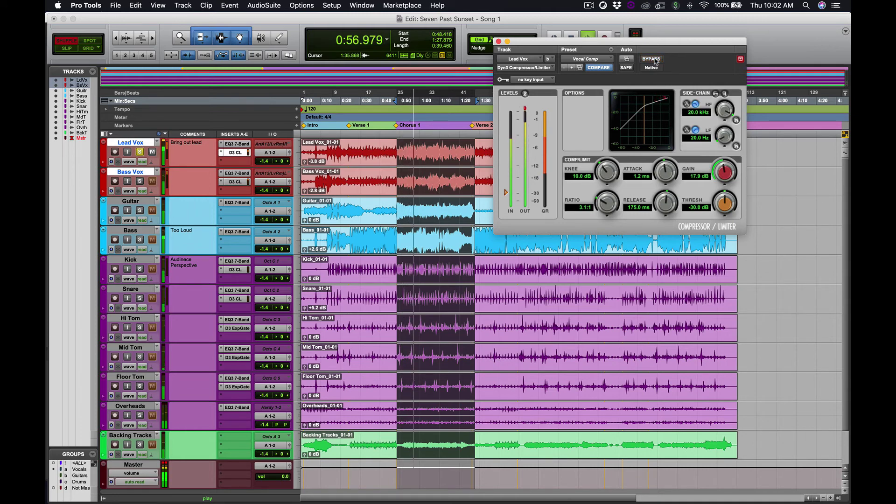
{"action": "left_click_drag", "start_coordinate": [727, 172], "coordinate": [724, 183]}
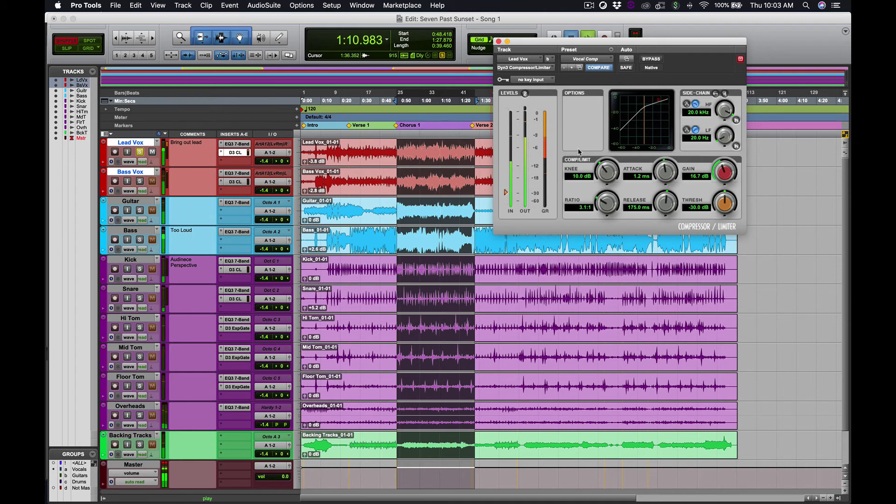
{"action": "key", "text": "space"}
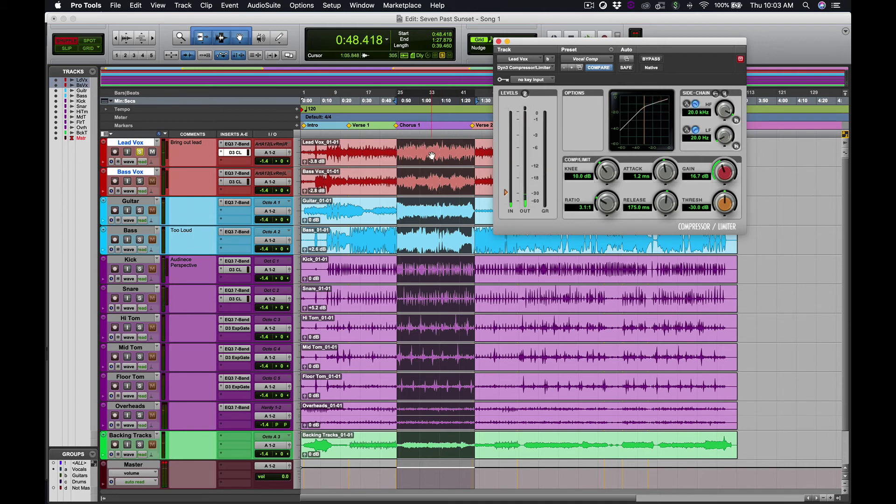
Step: Highlight the Lead Vox's Verse 1 passage, about 0:26 to 0:50, and its Chorus 1 passage, about 0:43 to 1:22
{"action": "left_click", "coordinate": [365, 148]}
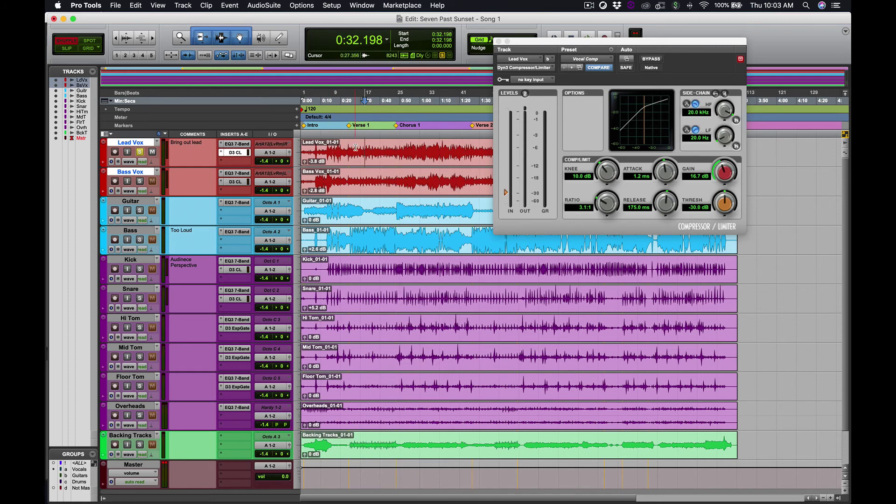
{"action": "left_click_drag", "start_coordinate": [353, 148], "coordinate": [399, 148]}
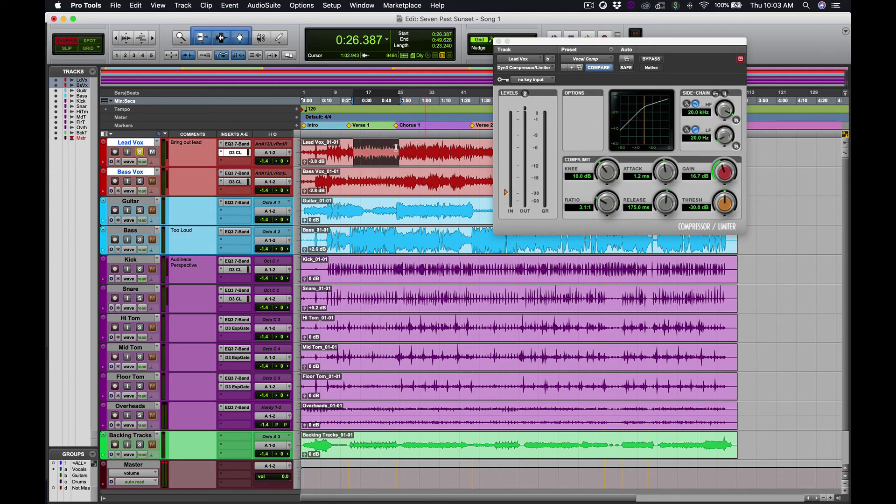
{"action": "left_click", "coordinate": [432, 147]}
{"action": "left_click_drag", "start_coordinate": [387, 148], "coordinate": [466, 147]}
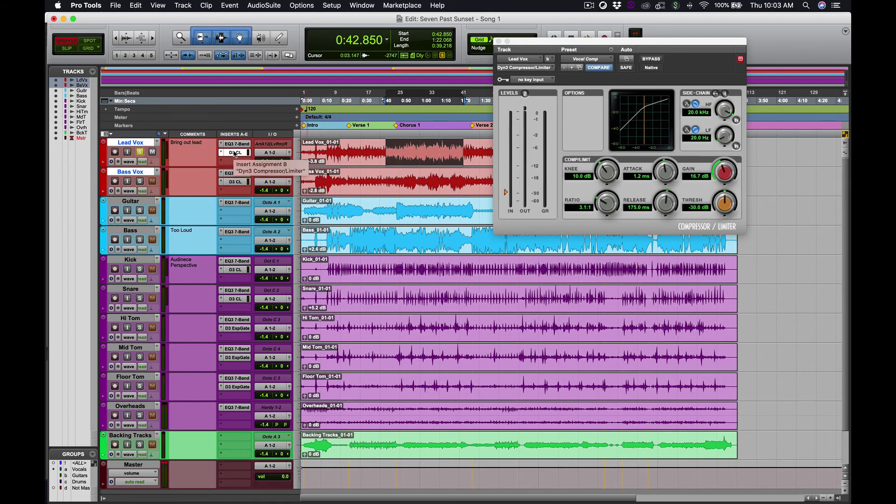
Step: Switch the solo from the Lead Vox to the Bass Vox, move a copy of the Lead Vox compressor to its third insert slot, and open that copy
{"action": "left_click", "coordinate": [140, 181]}
{"action": "left_click", "coordinate": [140, 151]}
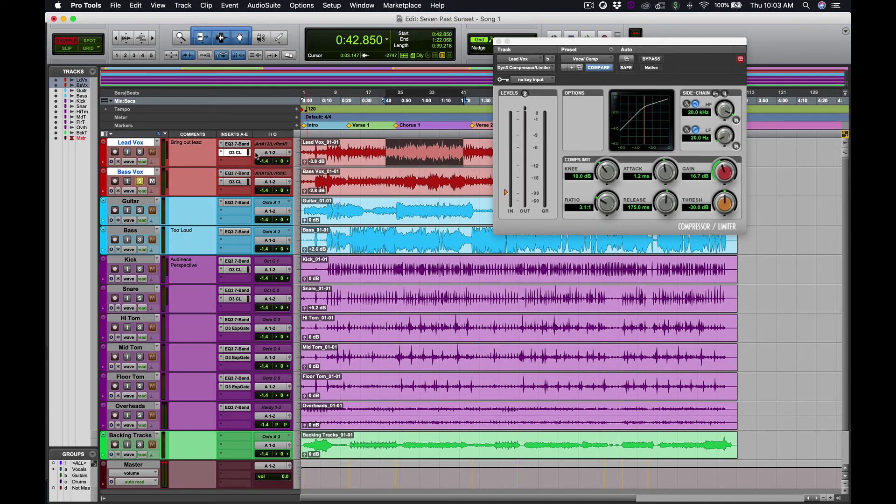
{"action": "left_click_drag", "start_coordinate": [232, 154], "coordinate": [236, 191]}
{"action": "left_click", "coordinate": [498, 41]}
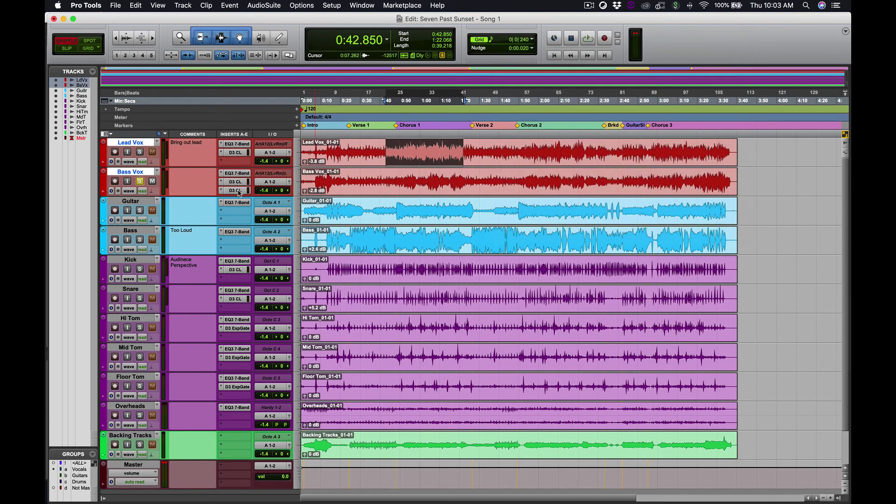
{"action": "left_click", "coordinate": [235, 190]}
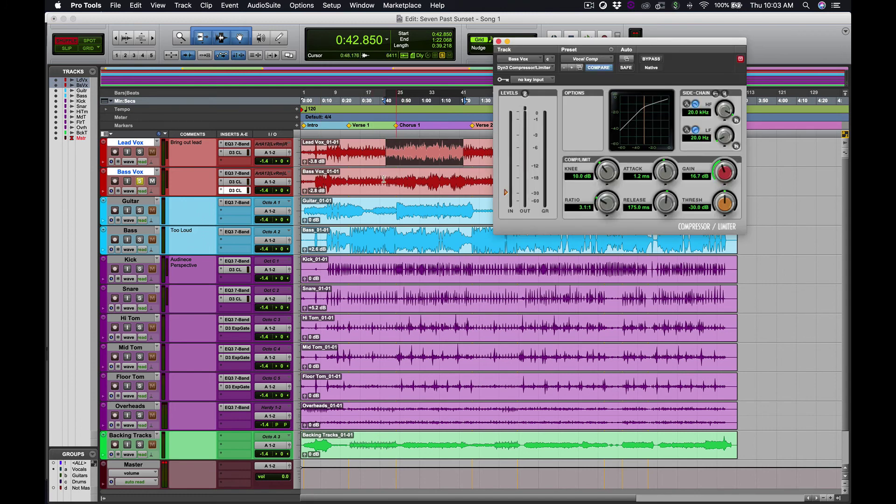
Step: Play the Bass Vox from about 0:07 to 0:16 and select its Chorus 1 passage, about 0:52 to 1:20, for listening
{"action": "left_click_drag", "start_coordinate": [317, 182], "coordinate": [334, 182]}
{"action": "key", "text": "space"}
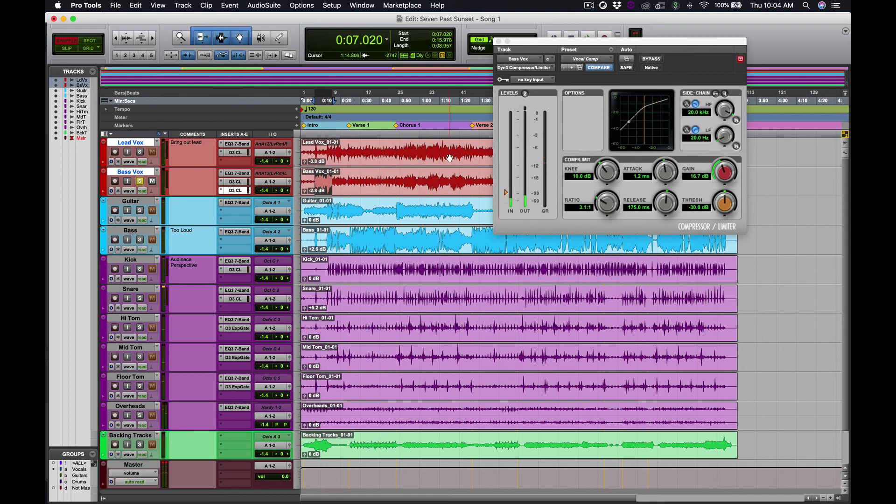
{"action": "left_click", "coordinate": [393, 175]}
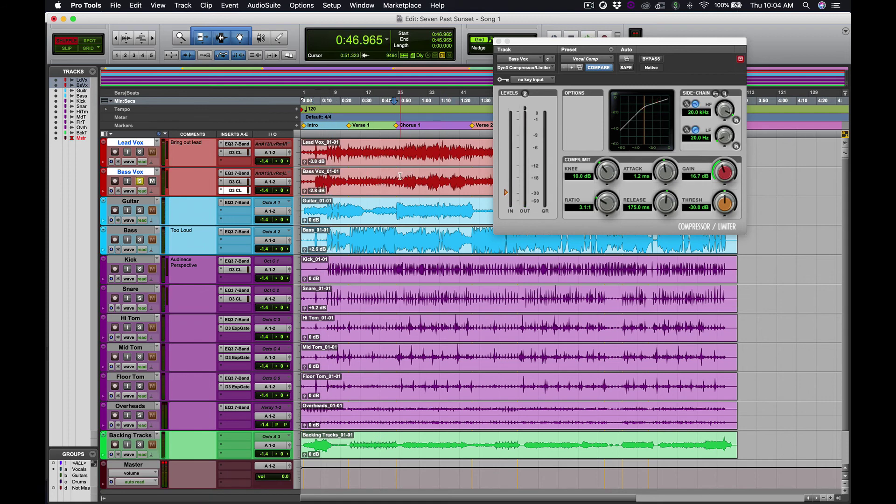
{"action": "left_click_drag", "start_coordinate": [403, 176], "coordinate": [460, 182]}
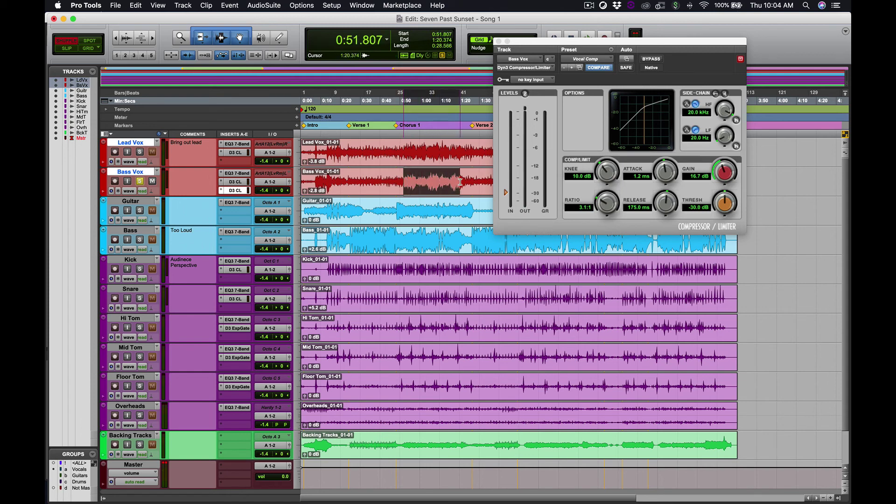
{"action": "key", "text": "space"}
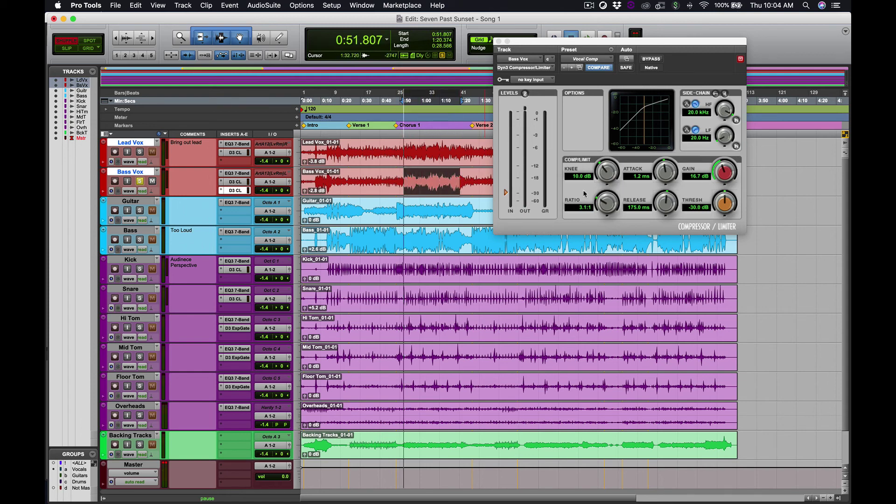
{"action": "key", "text": "space"}
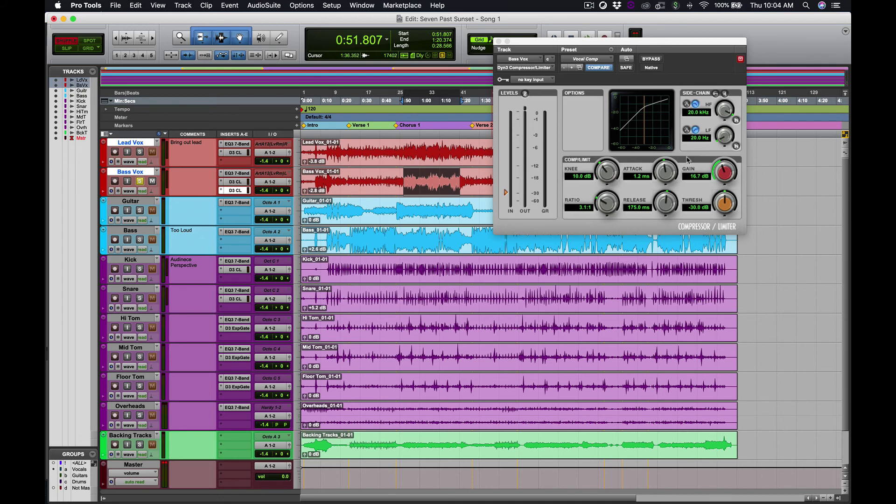
Step: Close the Bass Vox compressor and take the Bass Vox out of solo
{"action": "left_click", "coordinate": [498, 41]}
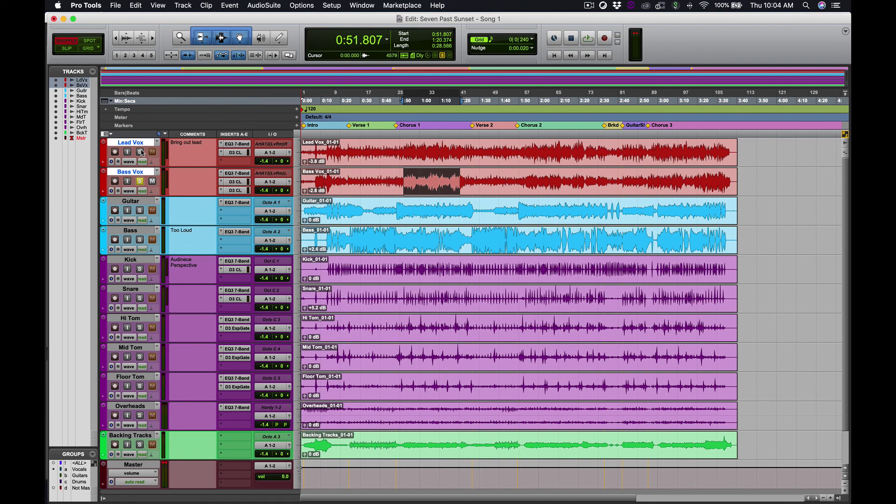
{"action": "left_click", "coordinate": [139, 181]}
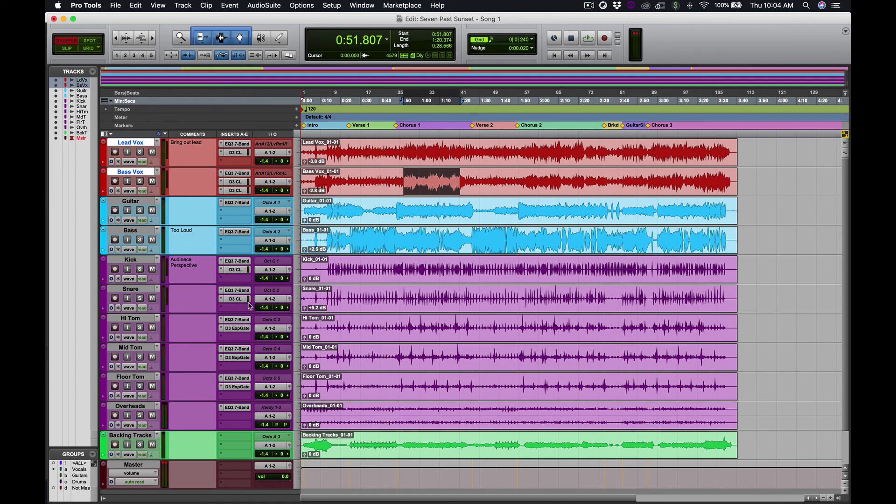
Step: Point out the Guitar and Bass tracks, highlighting the Guitar passage from about 0:49 to 1:28, and select the whole Kick clip
{"action": "left_click", "coordinate": [140, 203]}
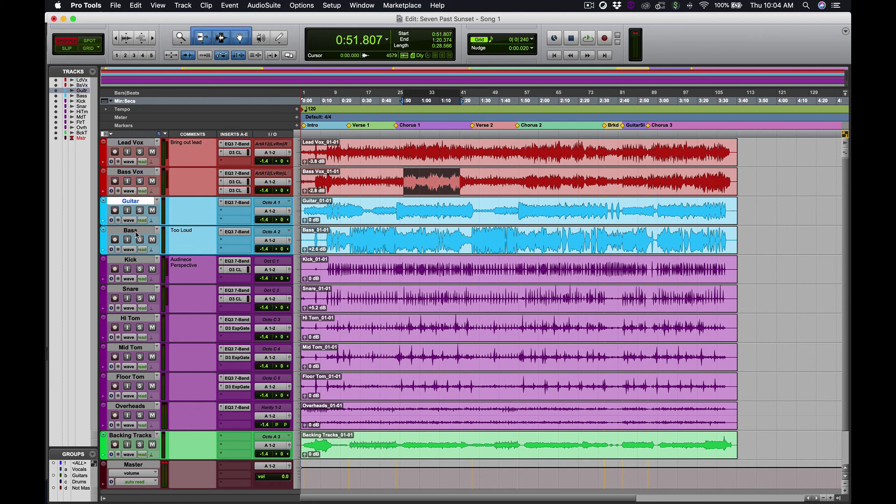
{"action": "left_click", "coordinate": [137, 232]}
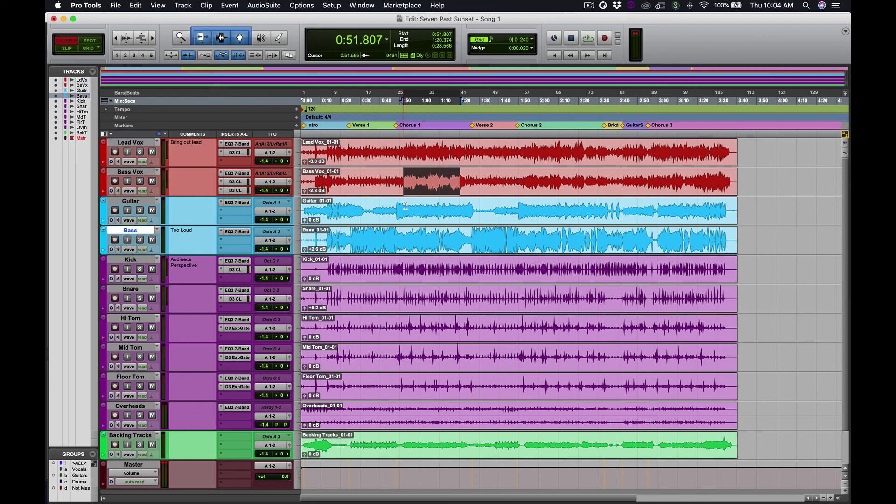
{"action": "left_click_drag", "start_coordinate": [397, 207], "coordinate": [475, 211]}
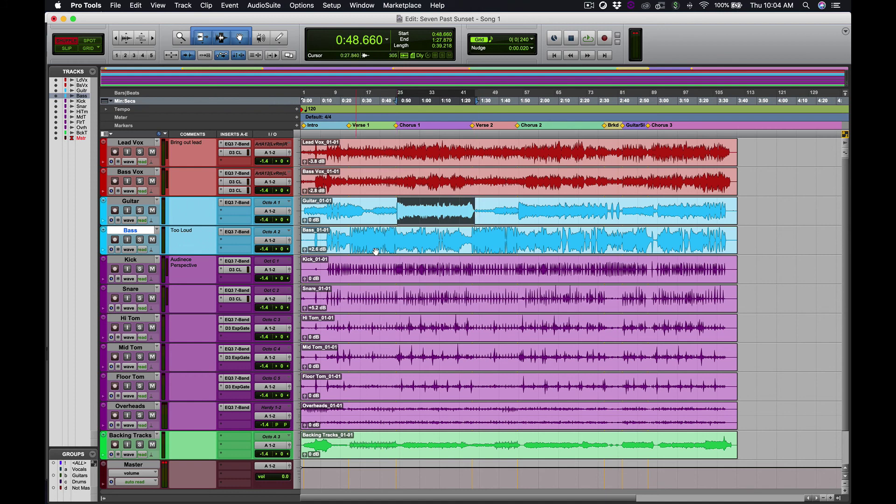
{"action": "left_click", "coordinate": [401, 275]}
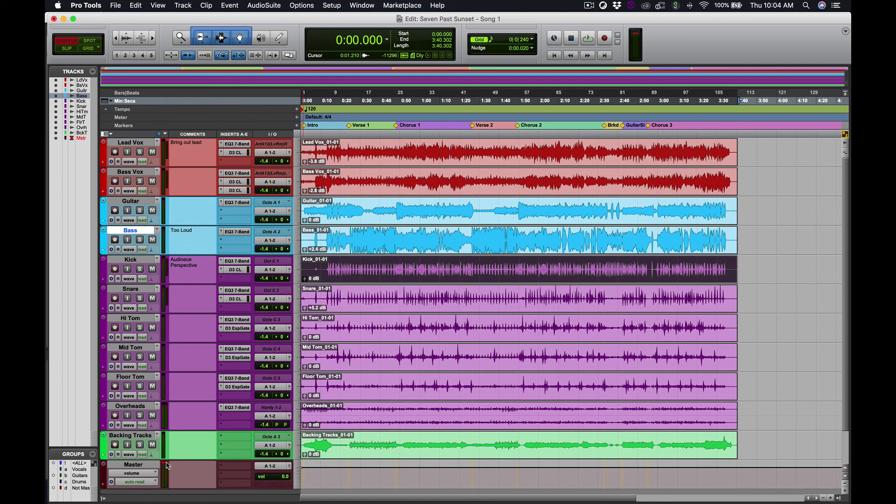
Step: In the mixer, activate the Not Master group to lower all its faders together to -5.7 dB, and clear the Master's clip indicator
{"action": "key", "text": "super+equal"}
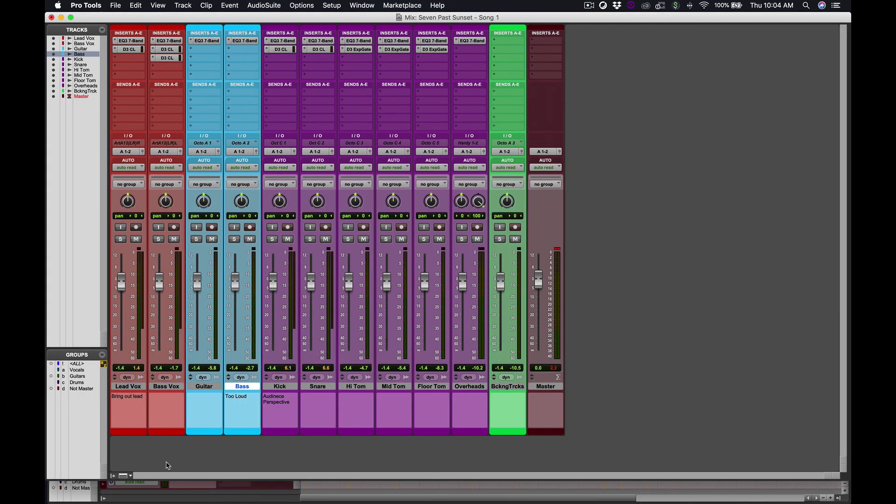
{"action": "left_click", "coordinate": [88, 390]}
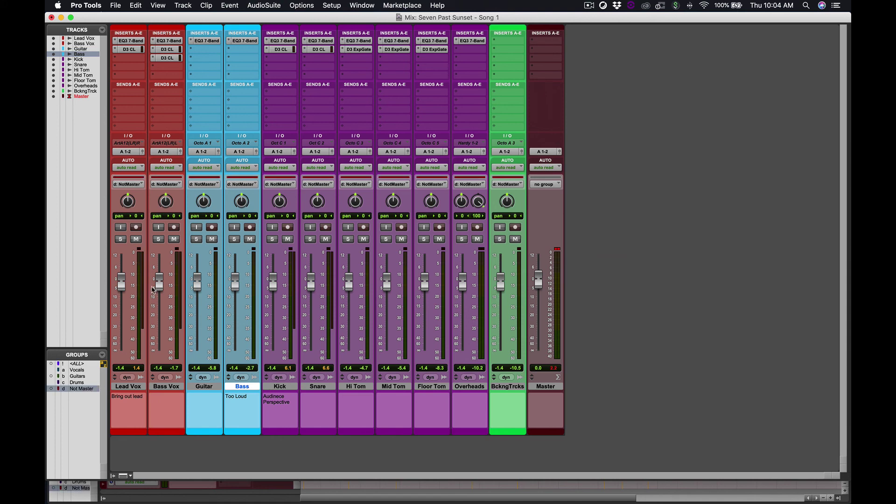
{"action": "left_click_drag", "start_coordinate": [160, 282], "coordinate": [160, 288]}
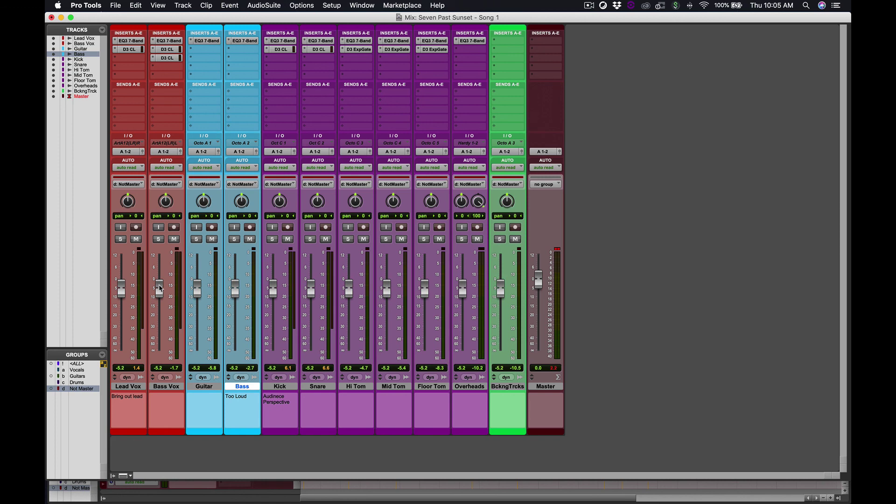
{"action": "left_click_drag", "start_coordinate": [159, 286], "coordinate": [159, 288]}
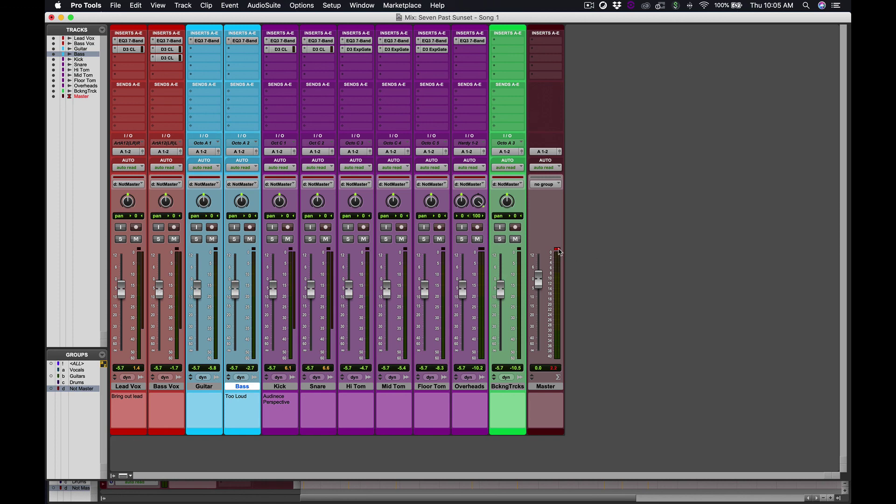
{"action": "left_click", "coordinate": [558, 250]}
{"action": "key", "text": "super+equal"}
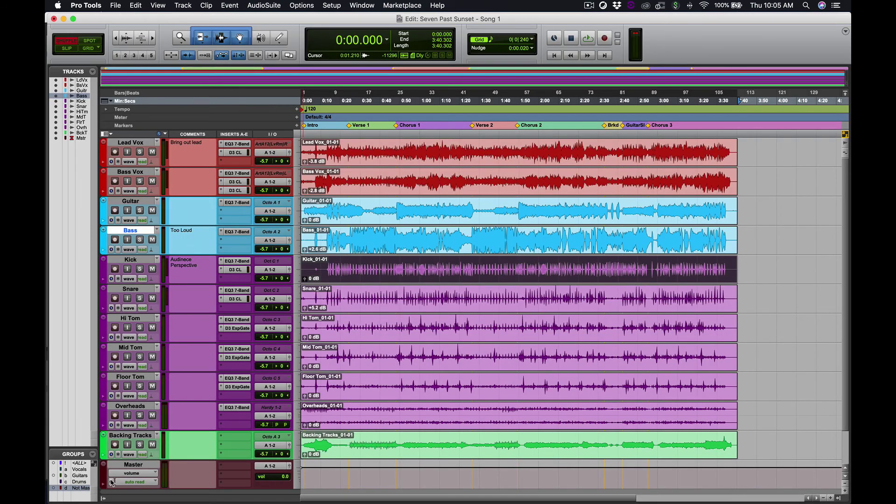